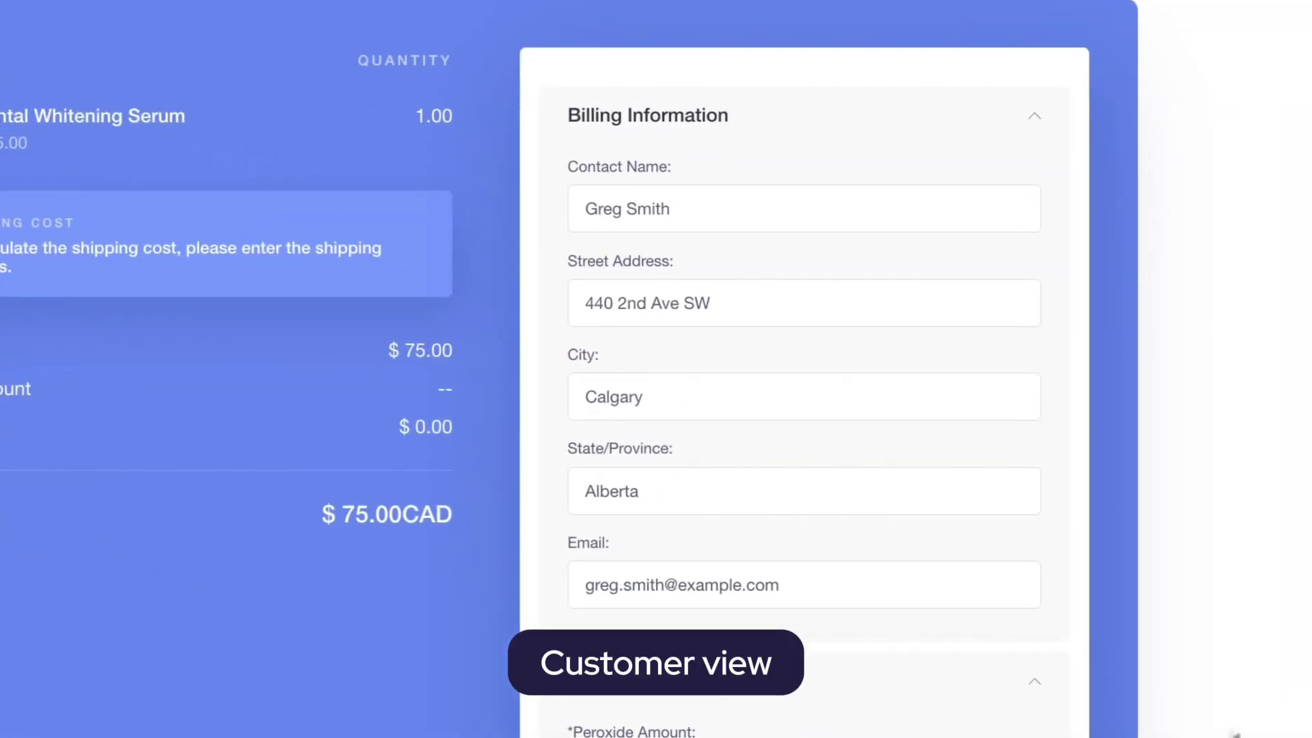
# Choose the Peroxide Amount on the customer's payment page and continue to payment.
pyautogui.click(1032, 374)
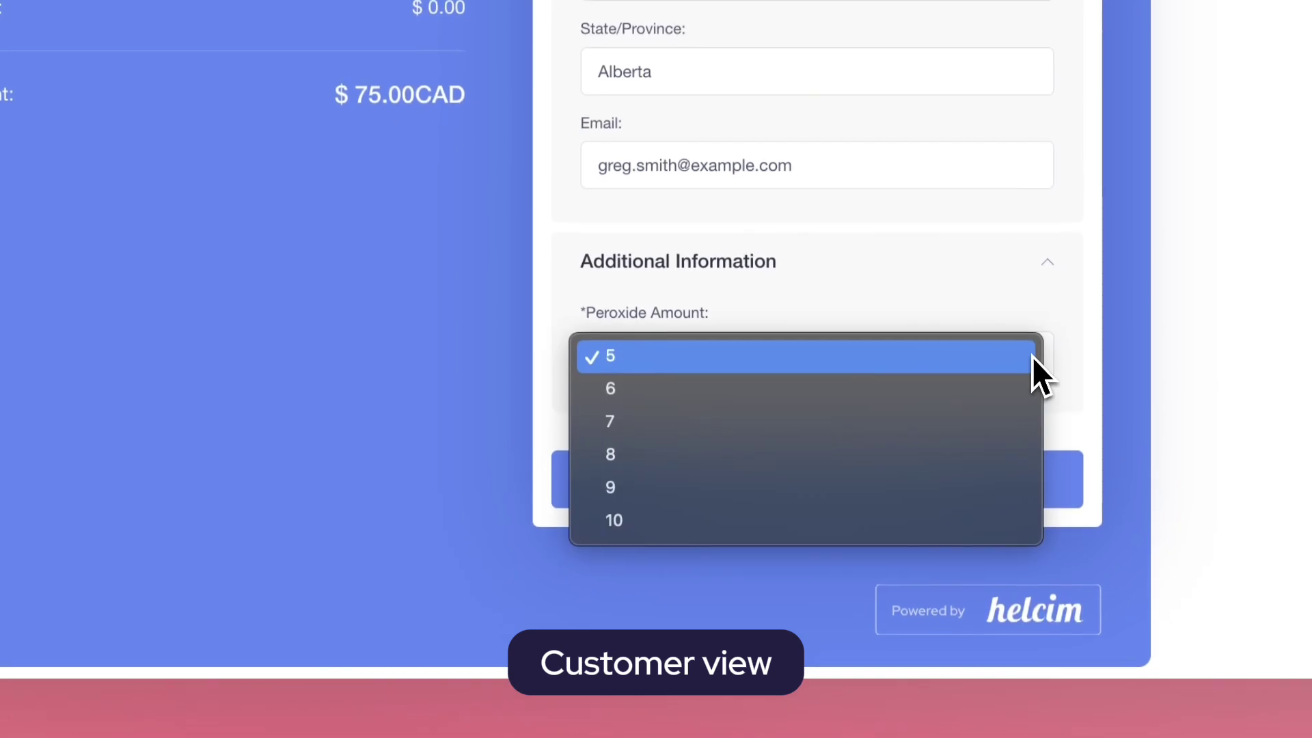
pyautogui.click(971, 479)
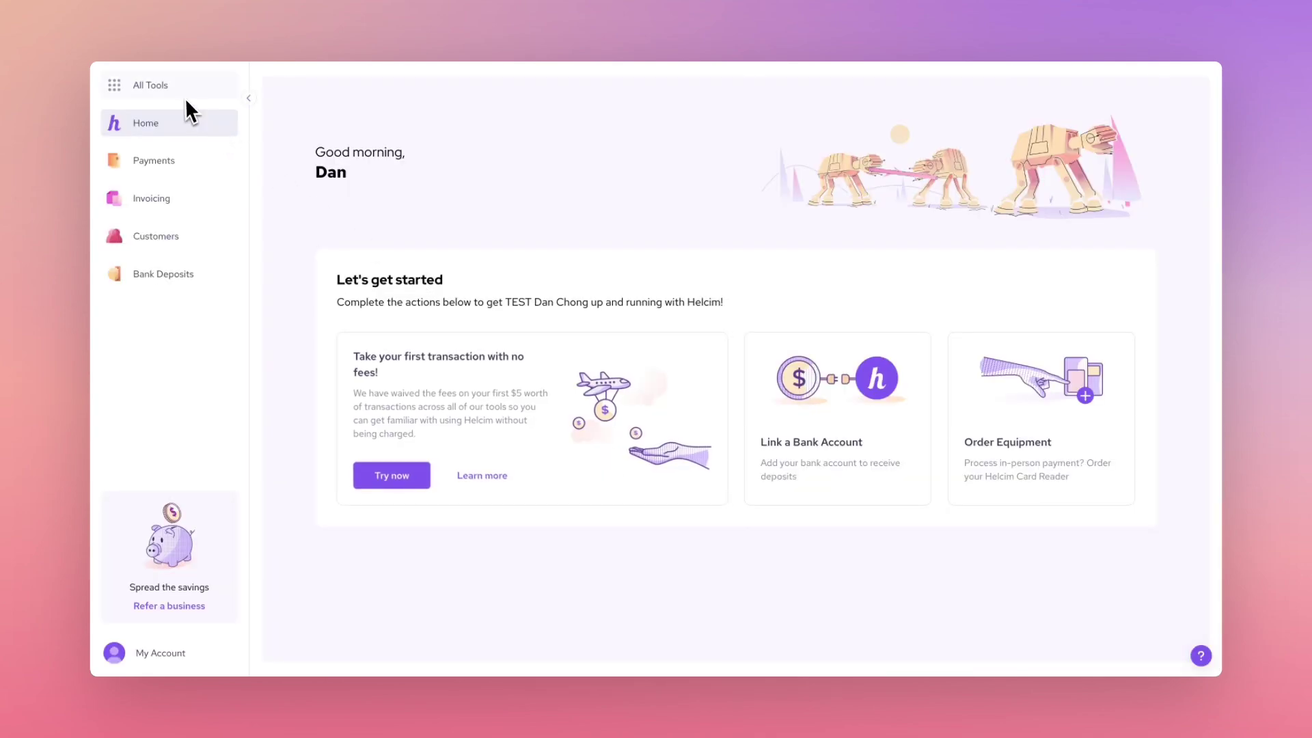
# Create a new payment page of the Product Purchase type and name it "Dental Serum Payment Page".
pyautogui.click(179, 94)
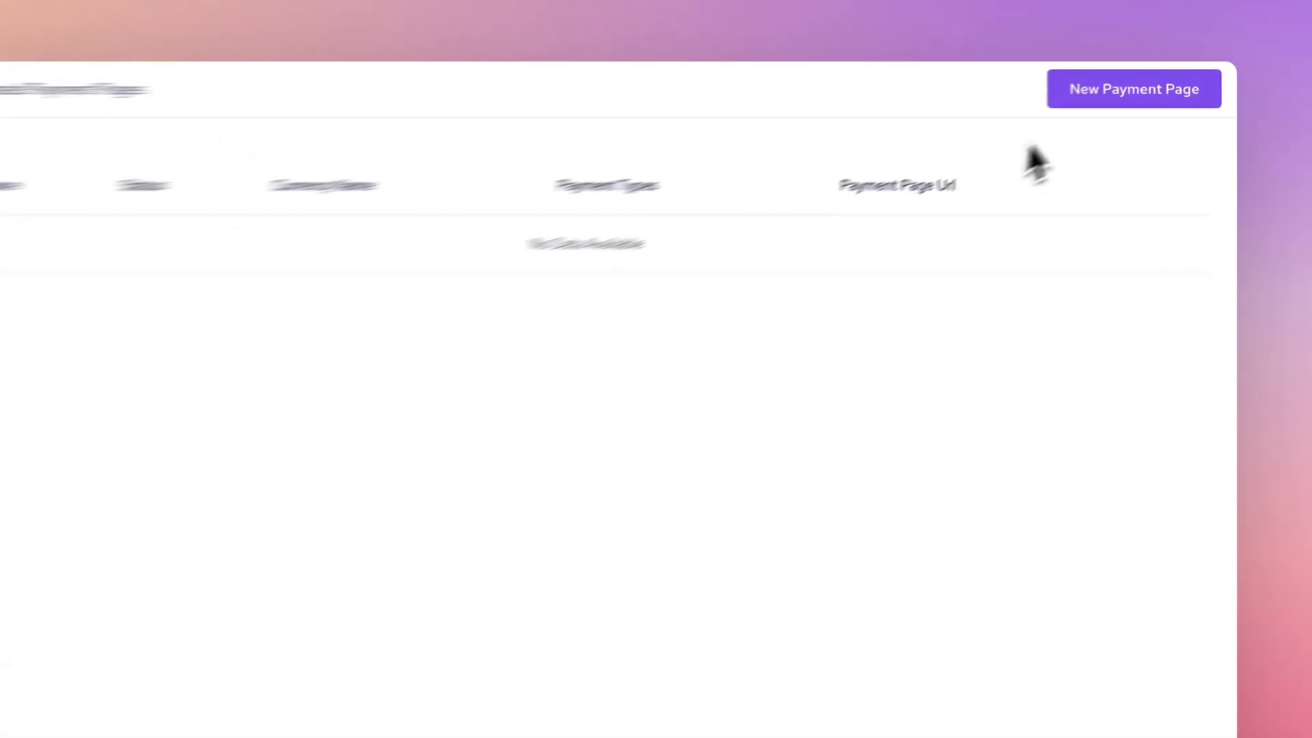
pyautogui.click(1110, 118)
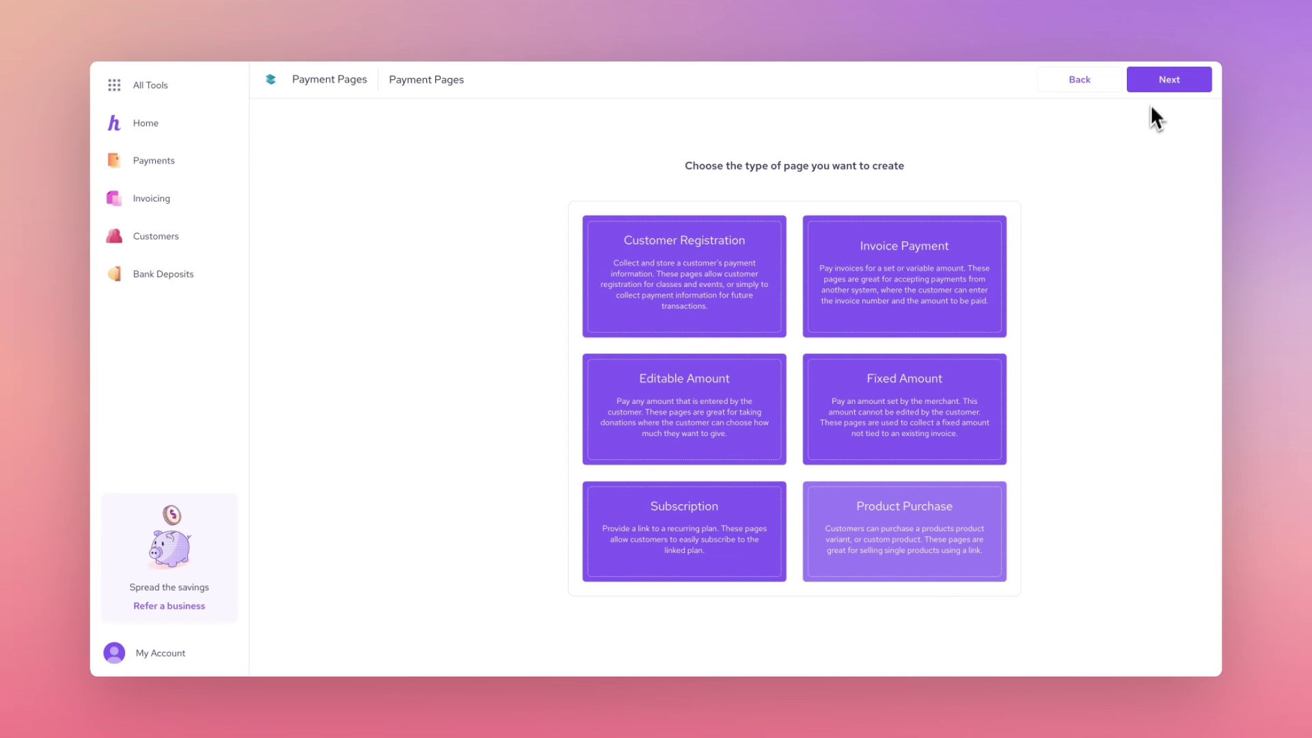
pyautogui.click(1158, 92)
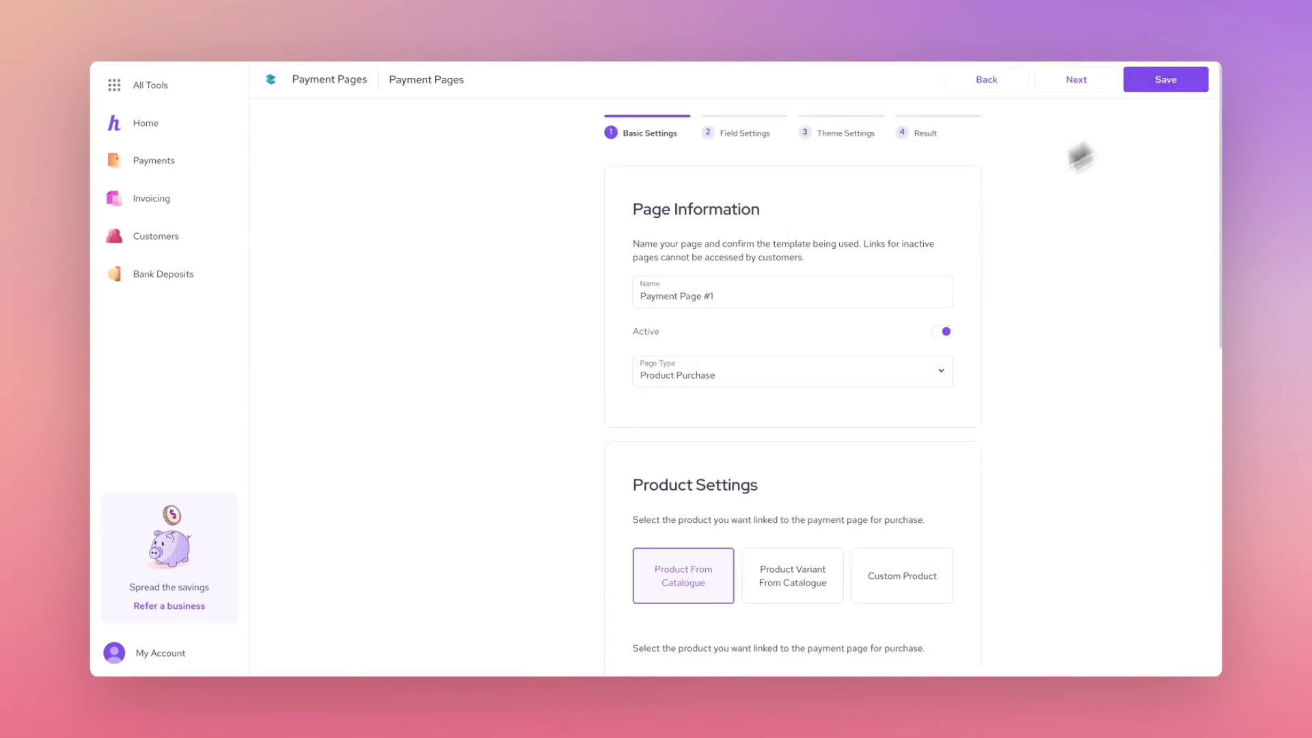
pyautogui.tripleClick(642, 292)
pyautogui.write('Dental Serum Payment Page')
# Link the catalogue product Dental Whitening Serum to the payment page.
pyautogui.scroll(-5, 568, 293)
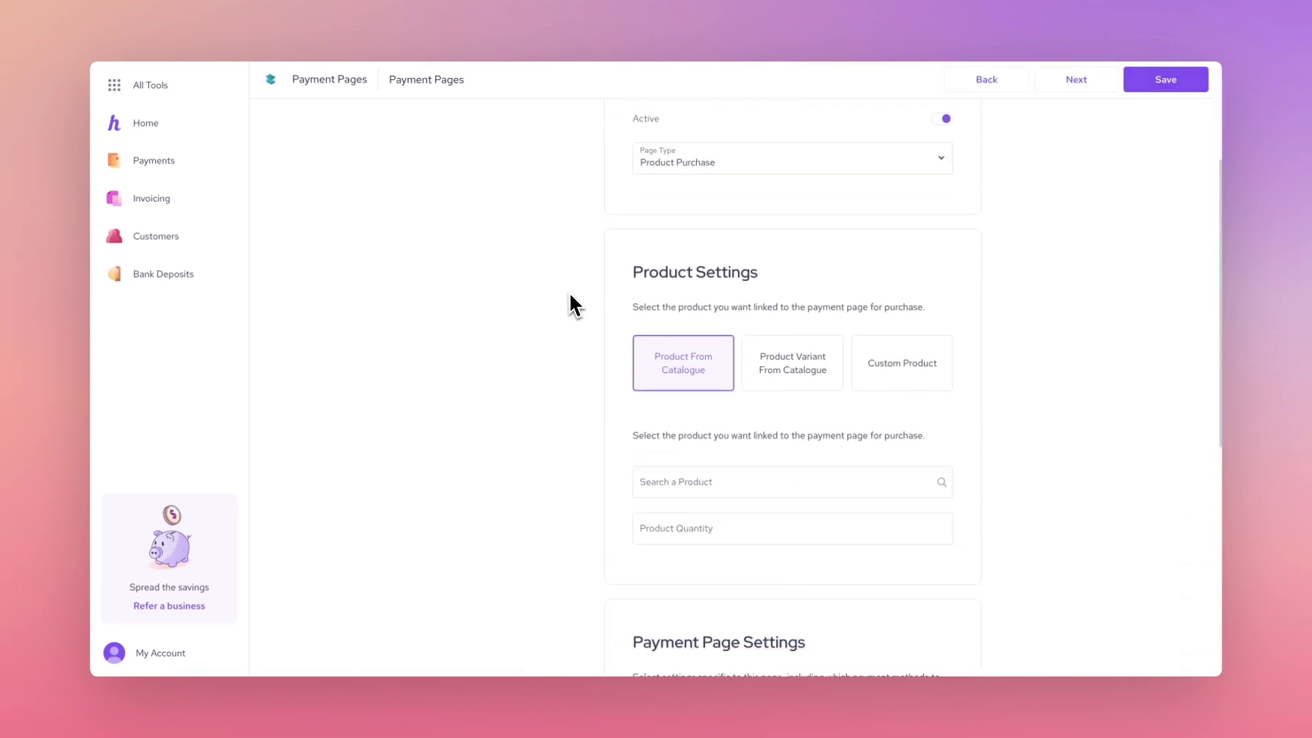
pyautogui.click(703, 403)
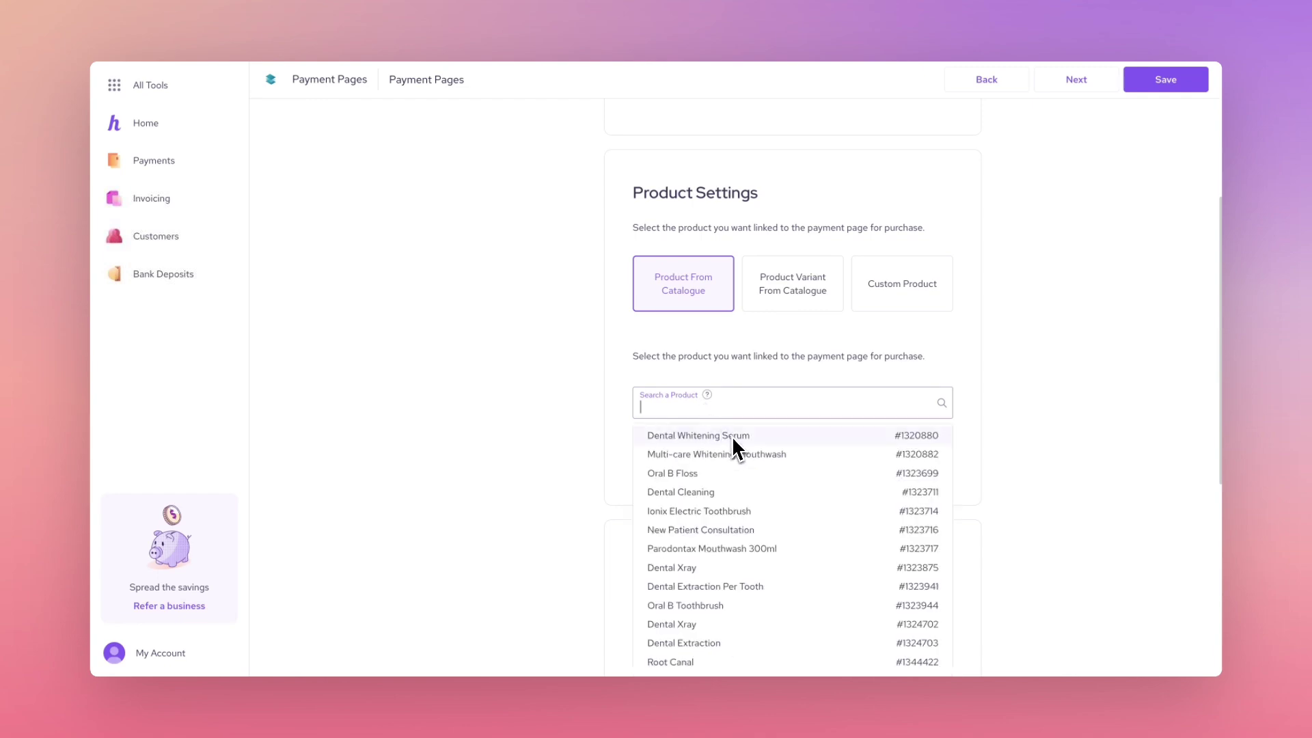
pyautogui.click(732, 436)
pyautogui.click(735, 444)
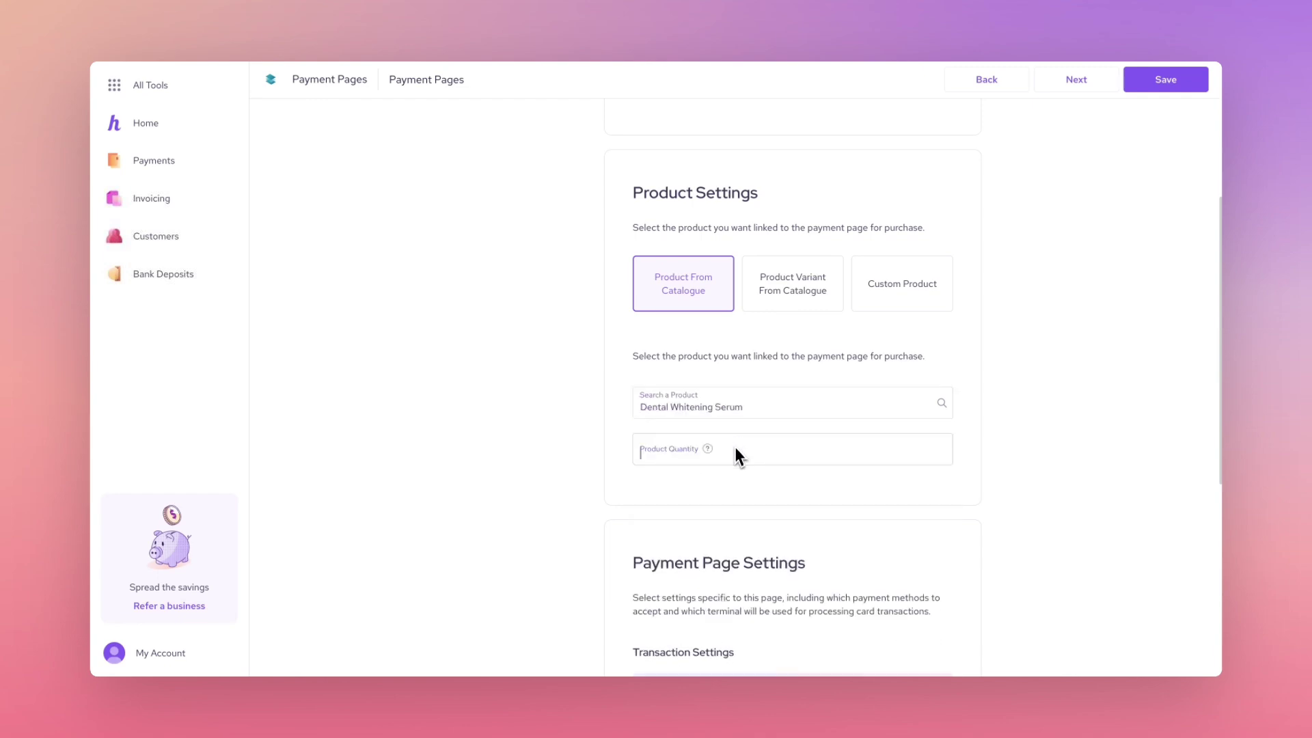
pyautogui.click(1005, 427)
# Use a custom product with item code 123 and description "Dental Serum - Extra Strength".
pyautogui.click(897, 304)
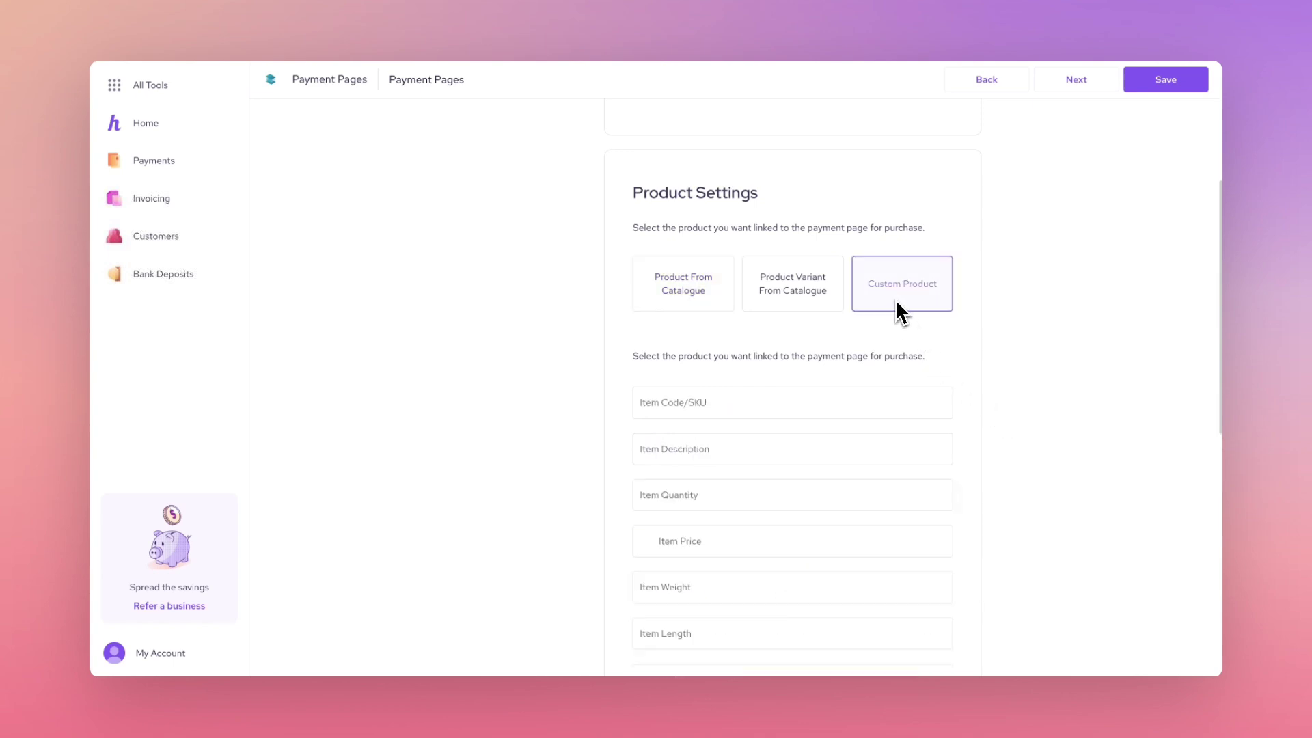
pyautogui.scroll(-2, 896, 431)
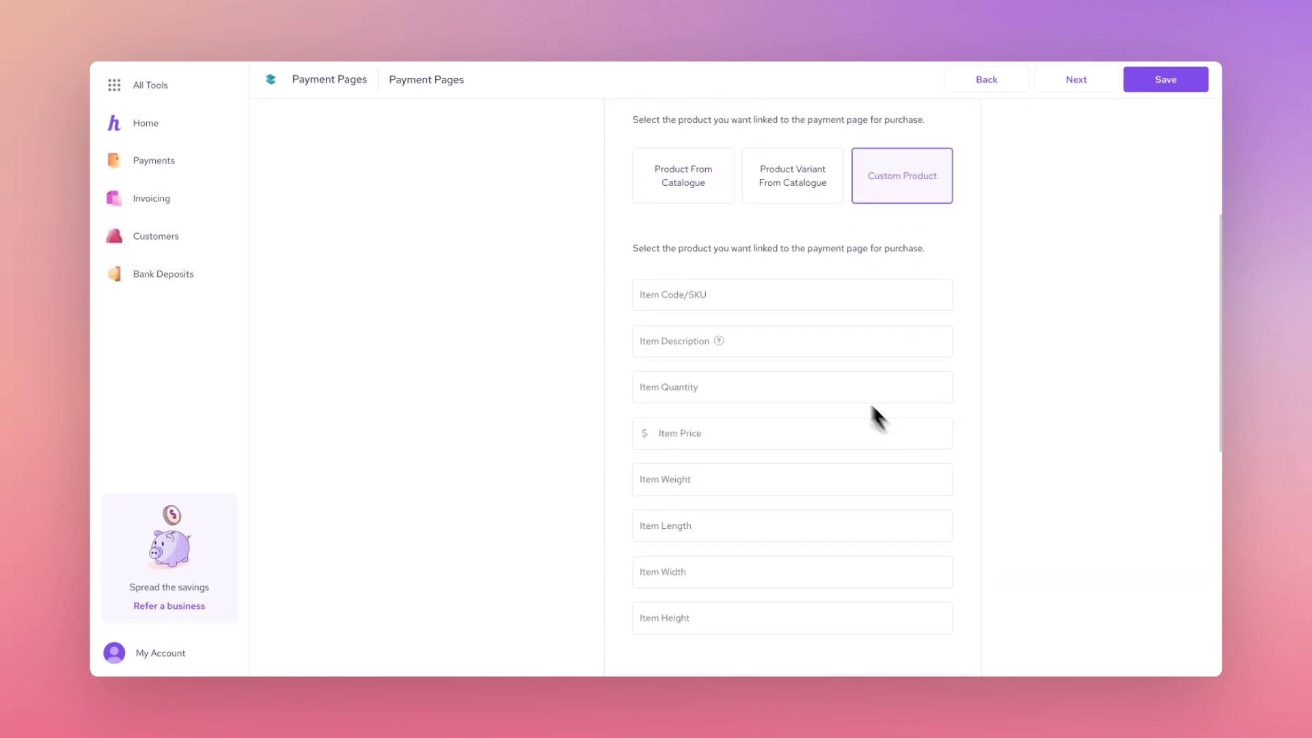
pyautogui.write('123')
pyautogui.click(765, 340)
pyautogui.write('Dental Serum - Extra Strength')
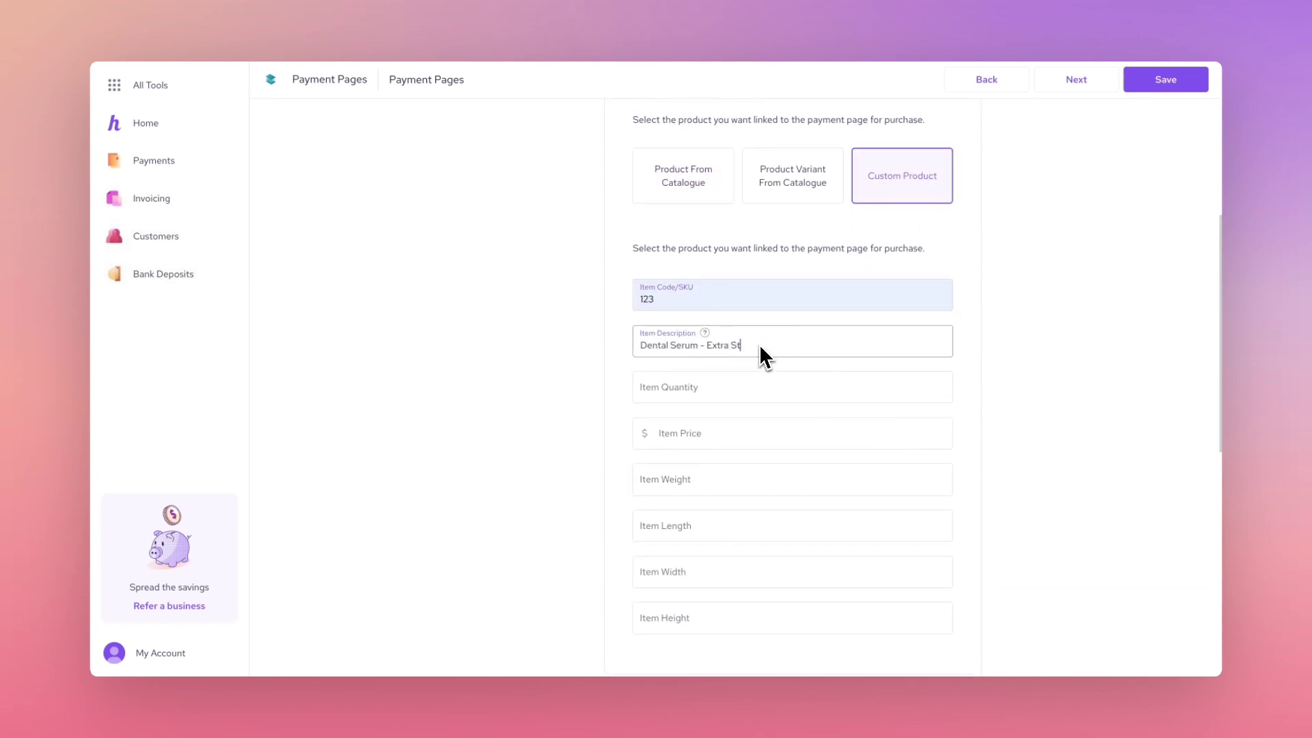
pyautogui.click(747, 435)
# Turn Fee Saver off and back on in the payment page's transaction settings.
pyautogui.scroll(-10, 758, 464)
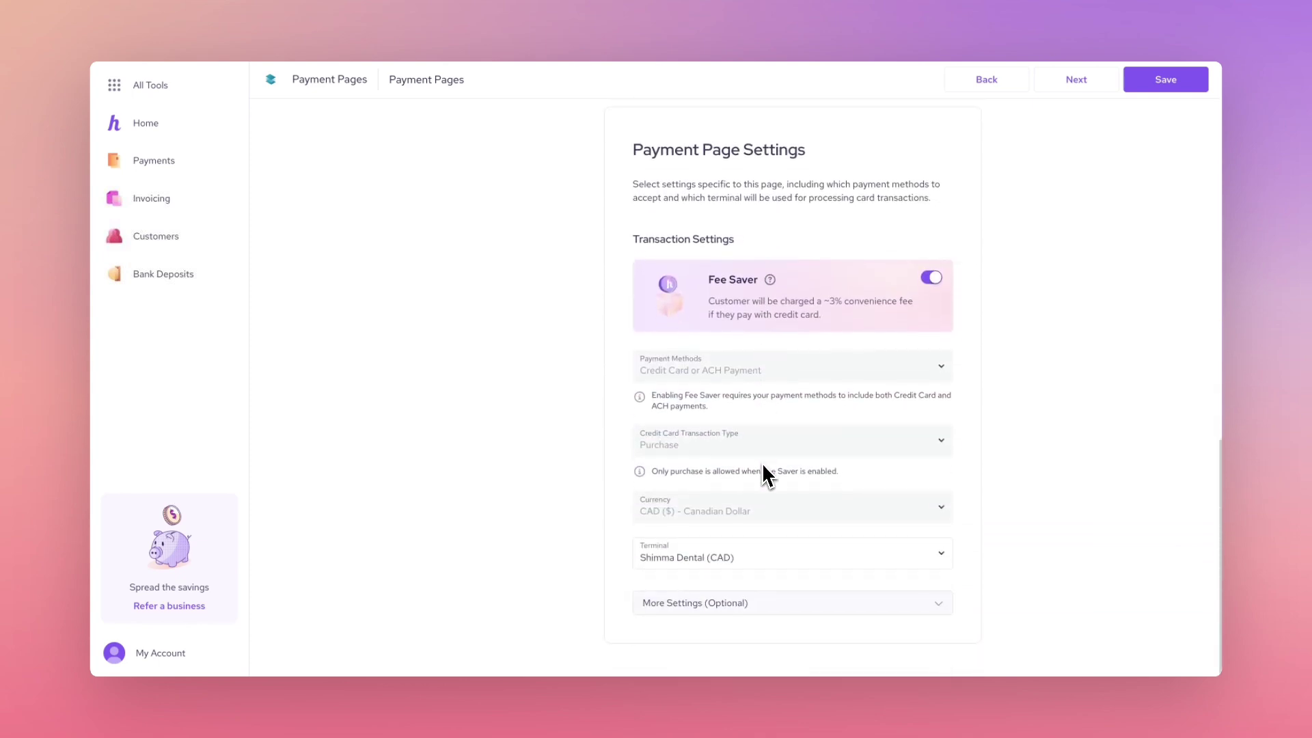
pyautogui.click(937, 280)
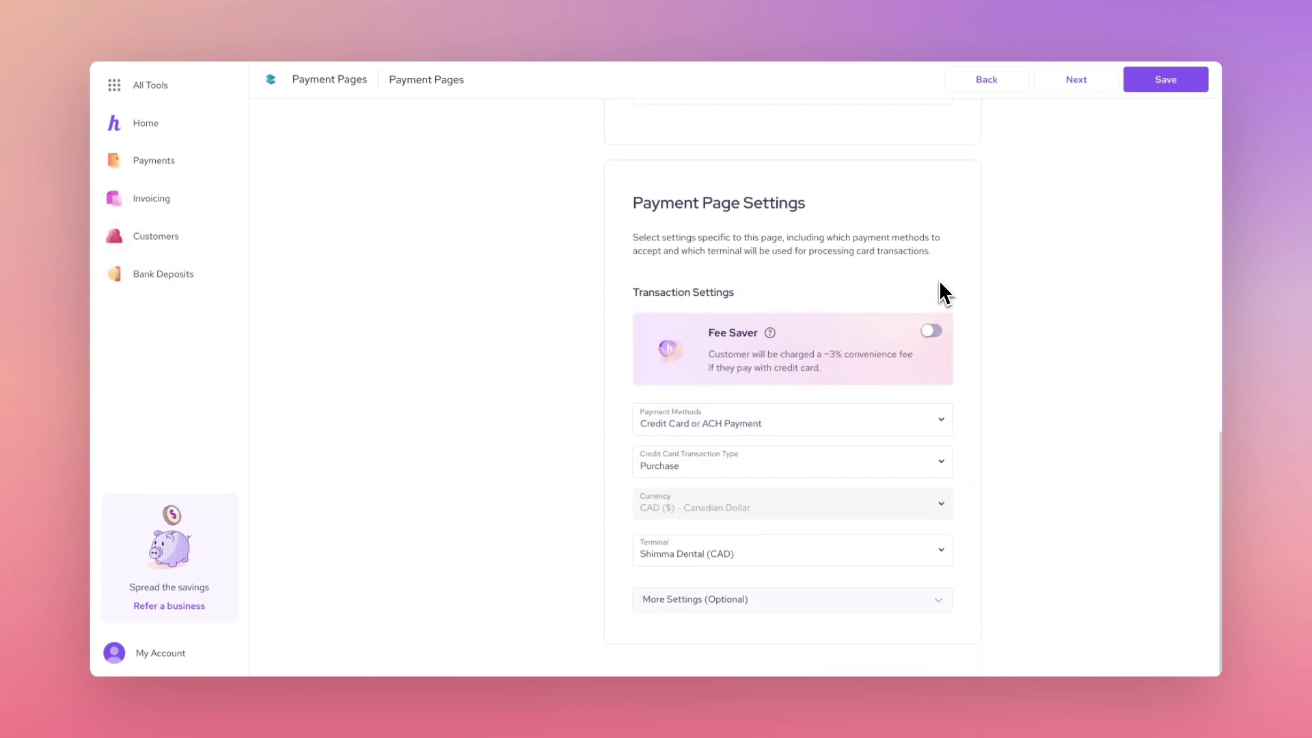
pyautogui.click(936, 339)
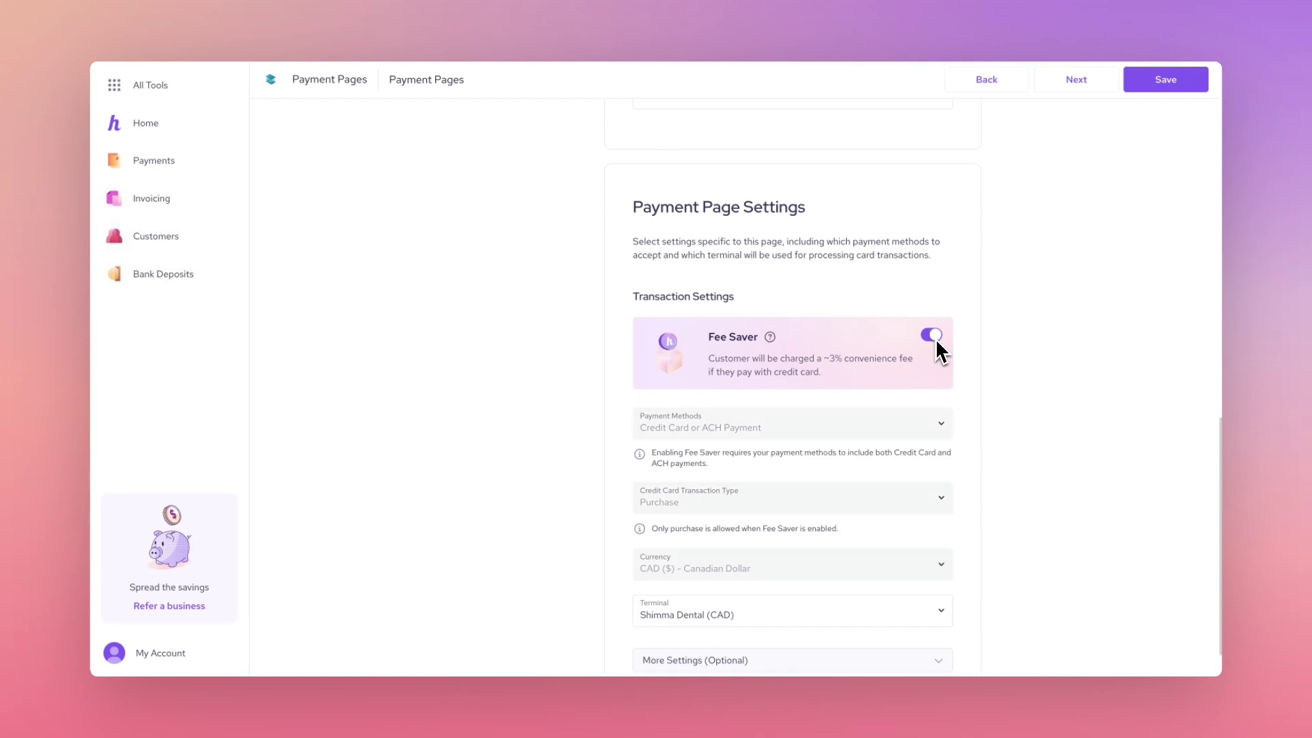
# Expand the optional page settings and review the customer, product, page forwarding and developer options.
pyautogui.scroll(-1, 936, 338)
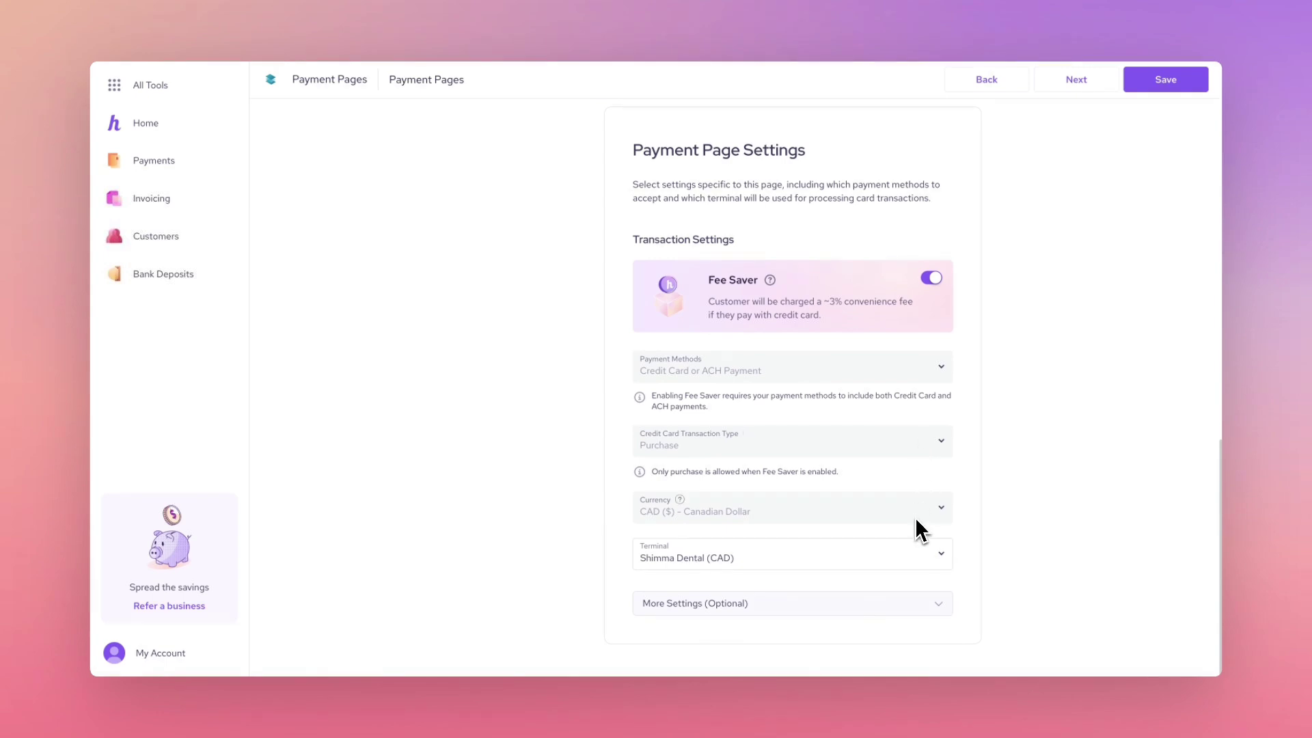
pyautogui.click(939, 608)
pyautogui.scroll(-6, 939, 615)
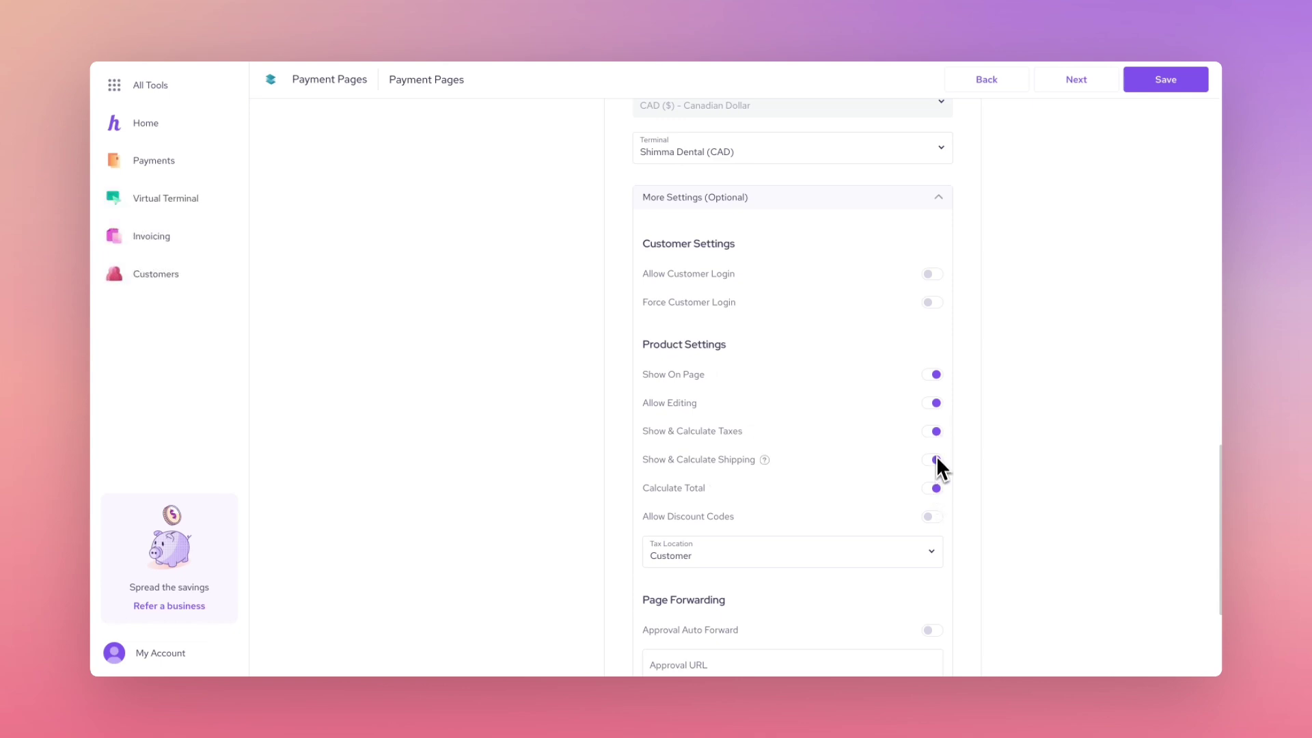
pyautogui.scroll(-2, 936, 492)
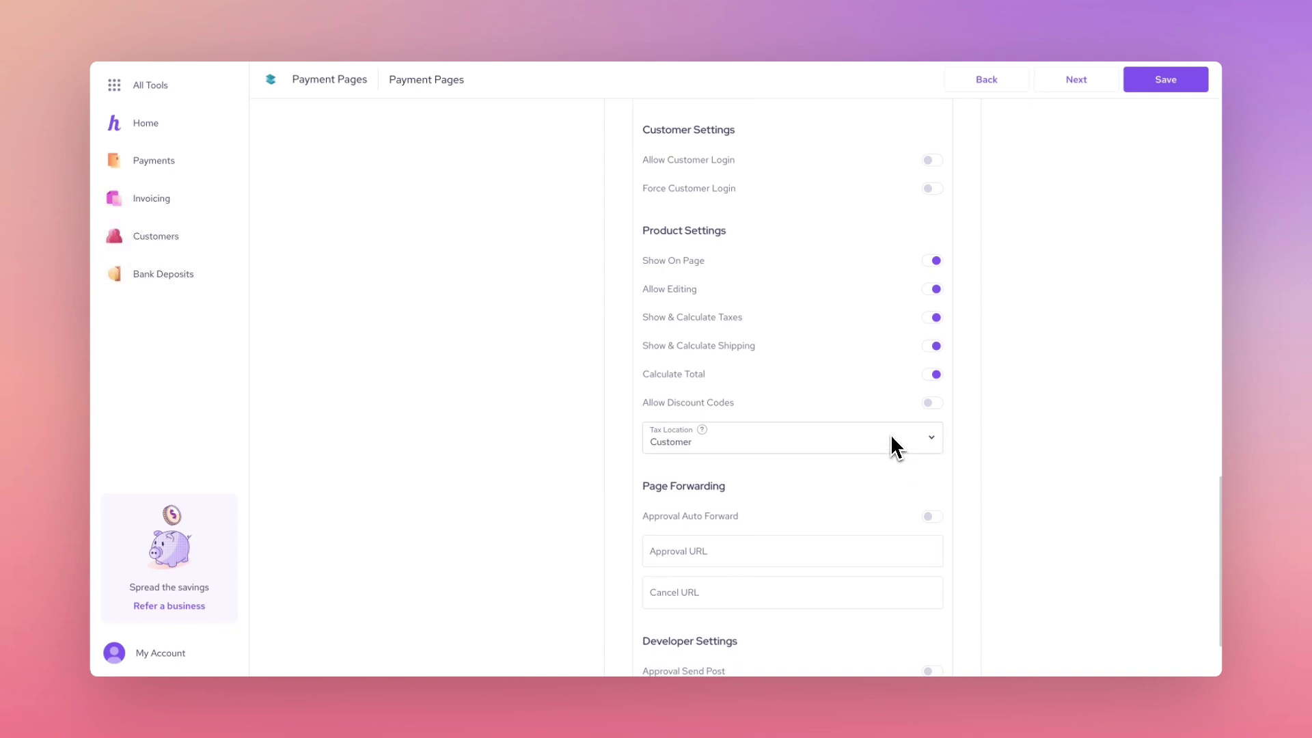
pyautogui.scroll(-2, 891, 437)
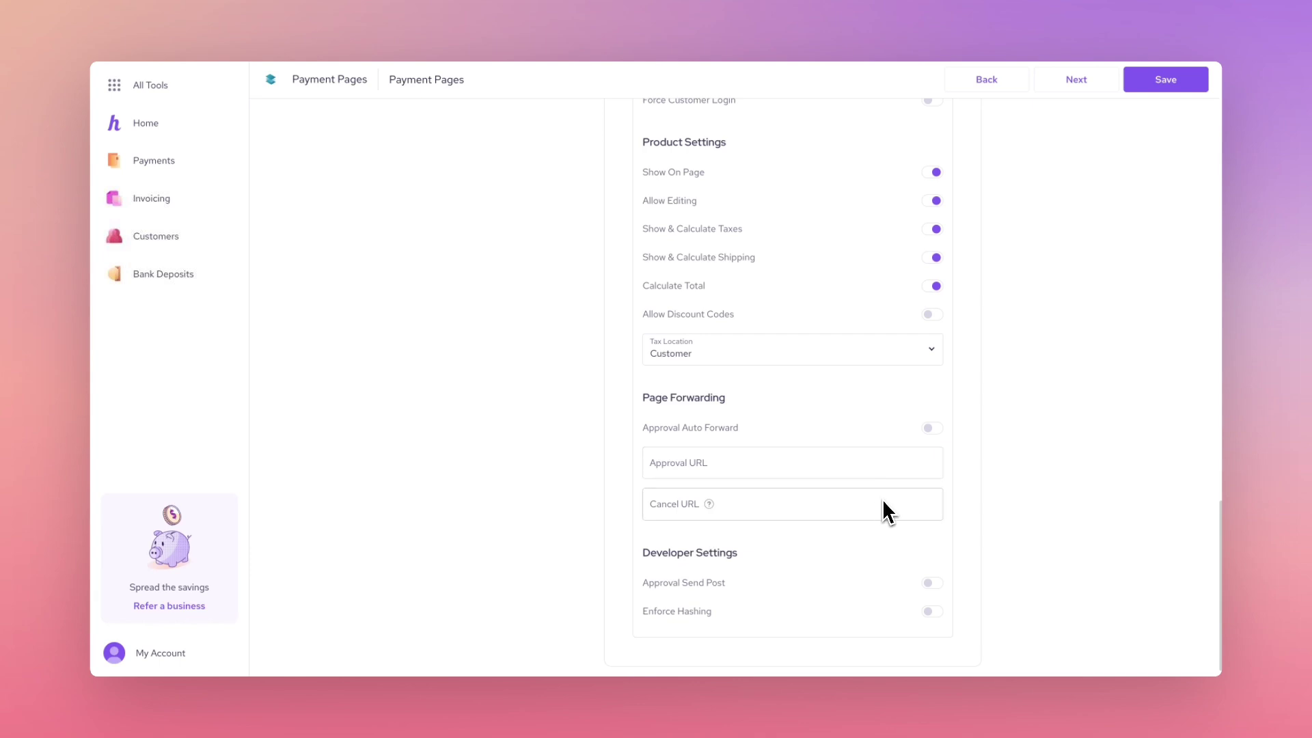
pyautogui.scroll(9, 883, 502)
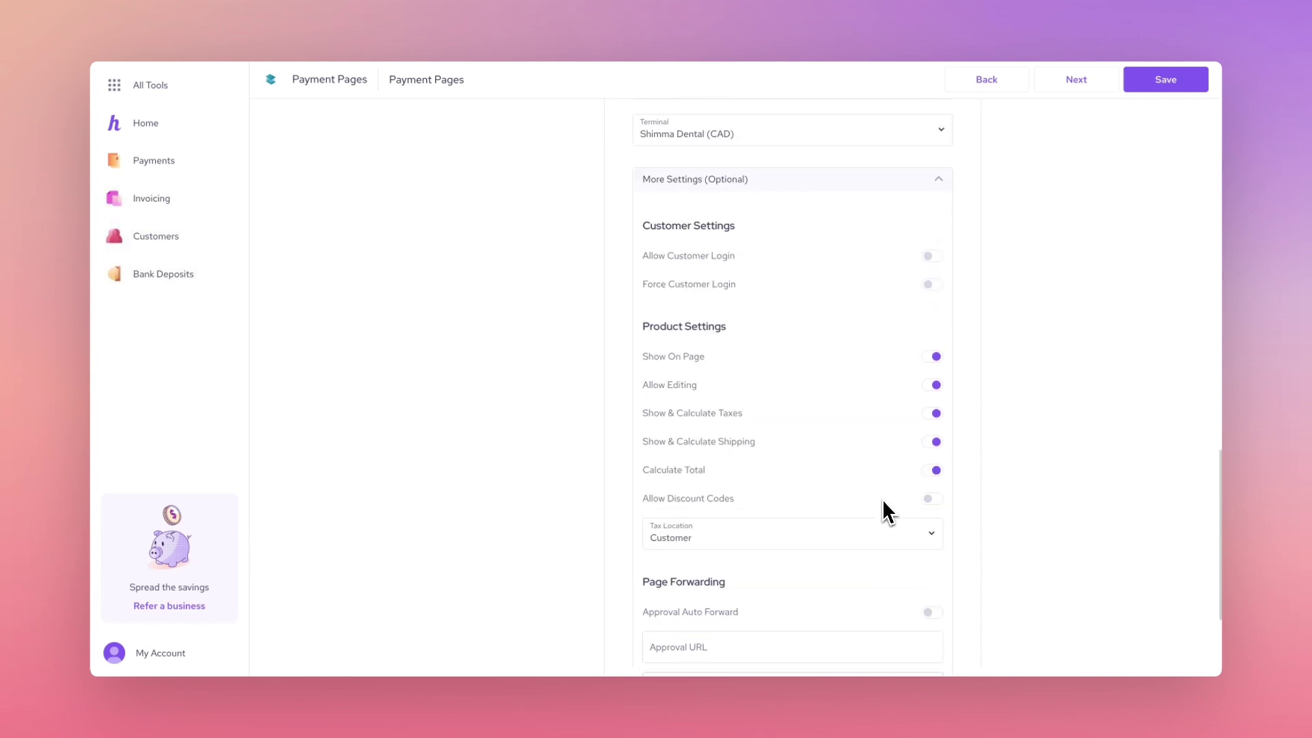
pyautogui.scroll(10, 941, 248)
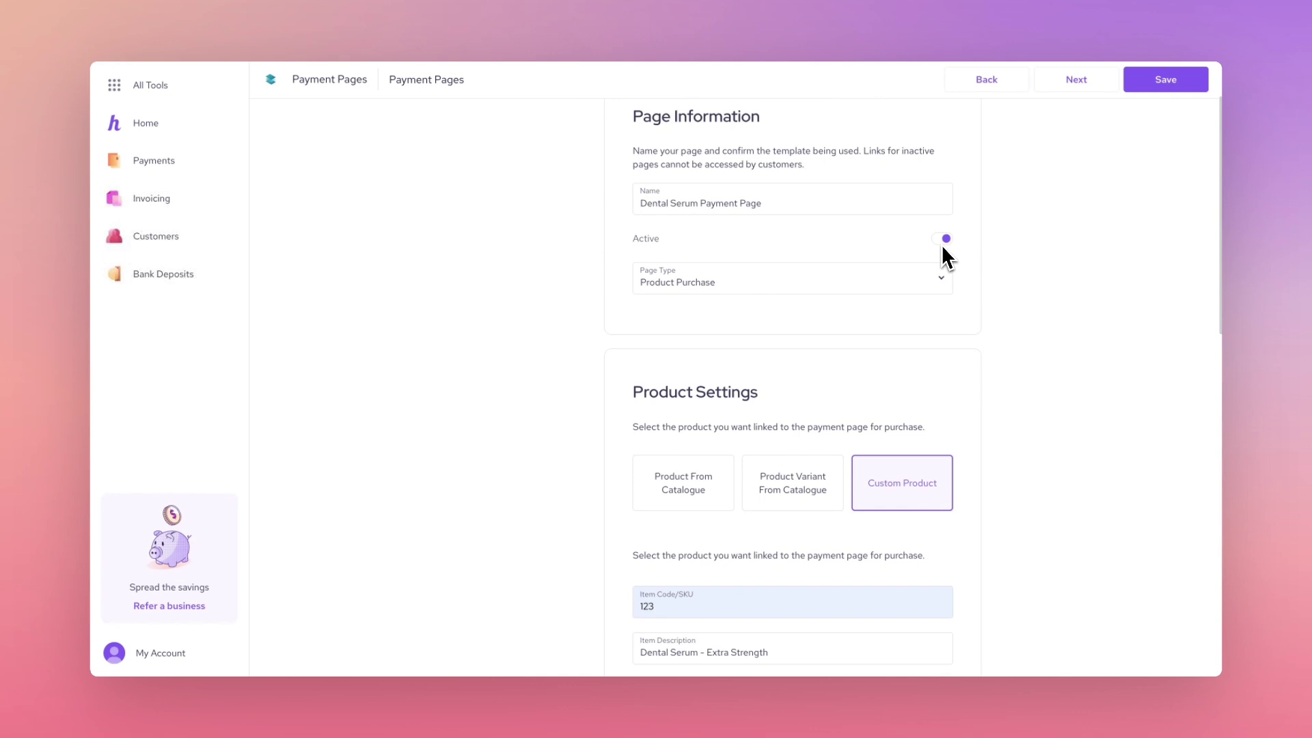
# Proceed to the field settings and show the Invoice ID field on the payment page.
pyautogui.click(1086, 88)
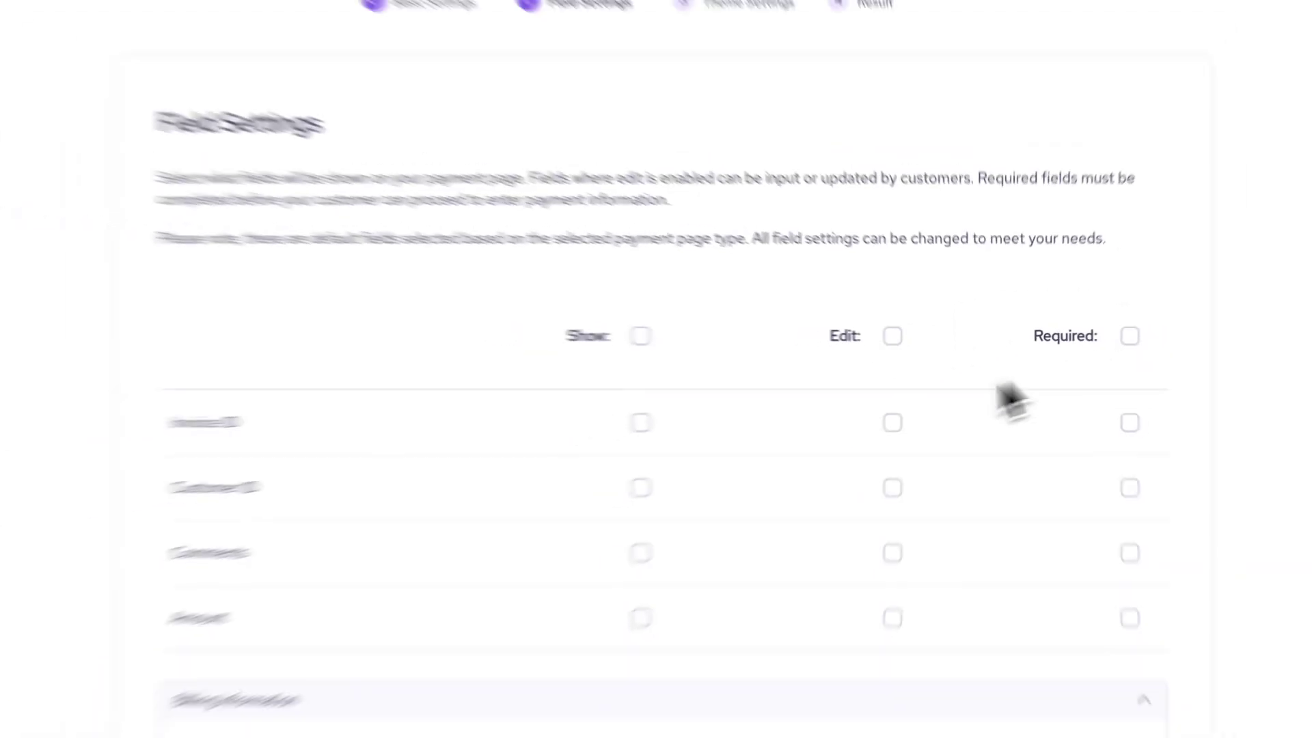
pyautogui.click(546, 439)
# Make the Peroxide Amount custom field shown, editable and required, and proceed to the theme settings.
pyautogui.scroll(-3, 555, 469)
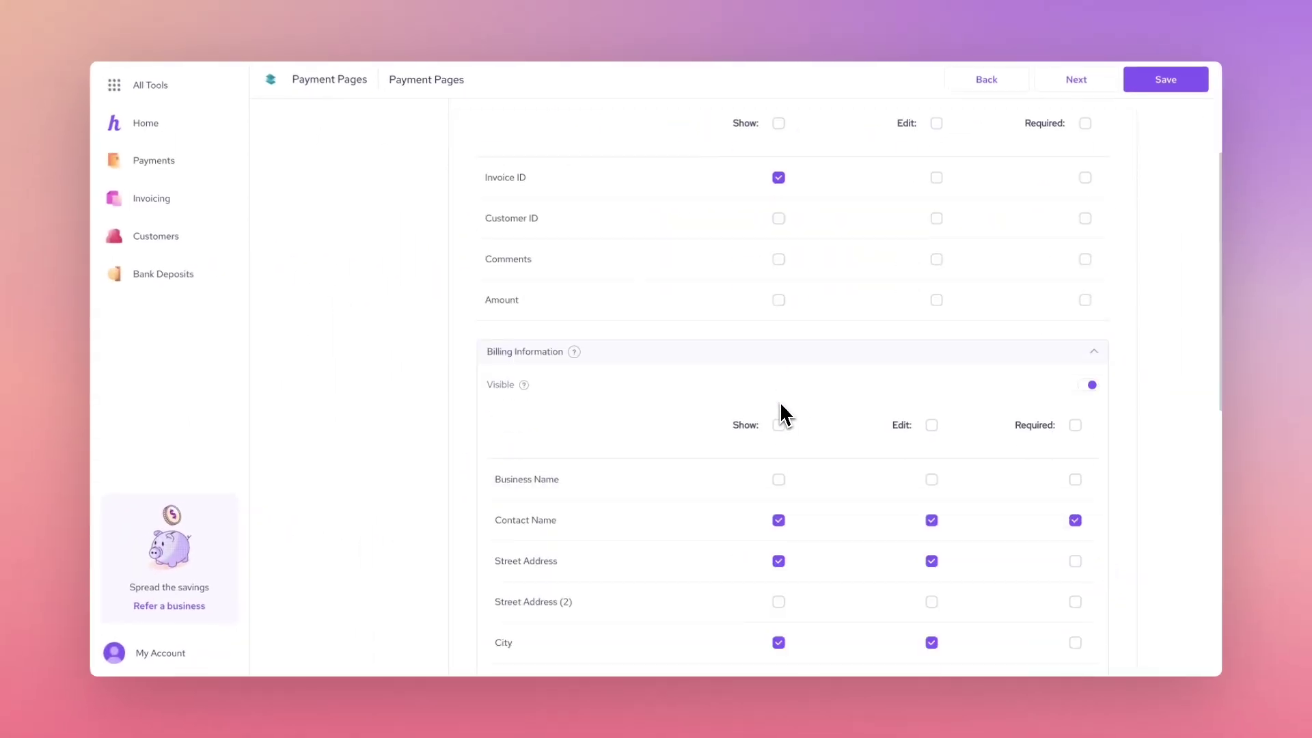
pyautogui.scroll(-9, 1077, 562)
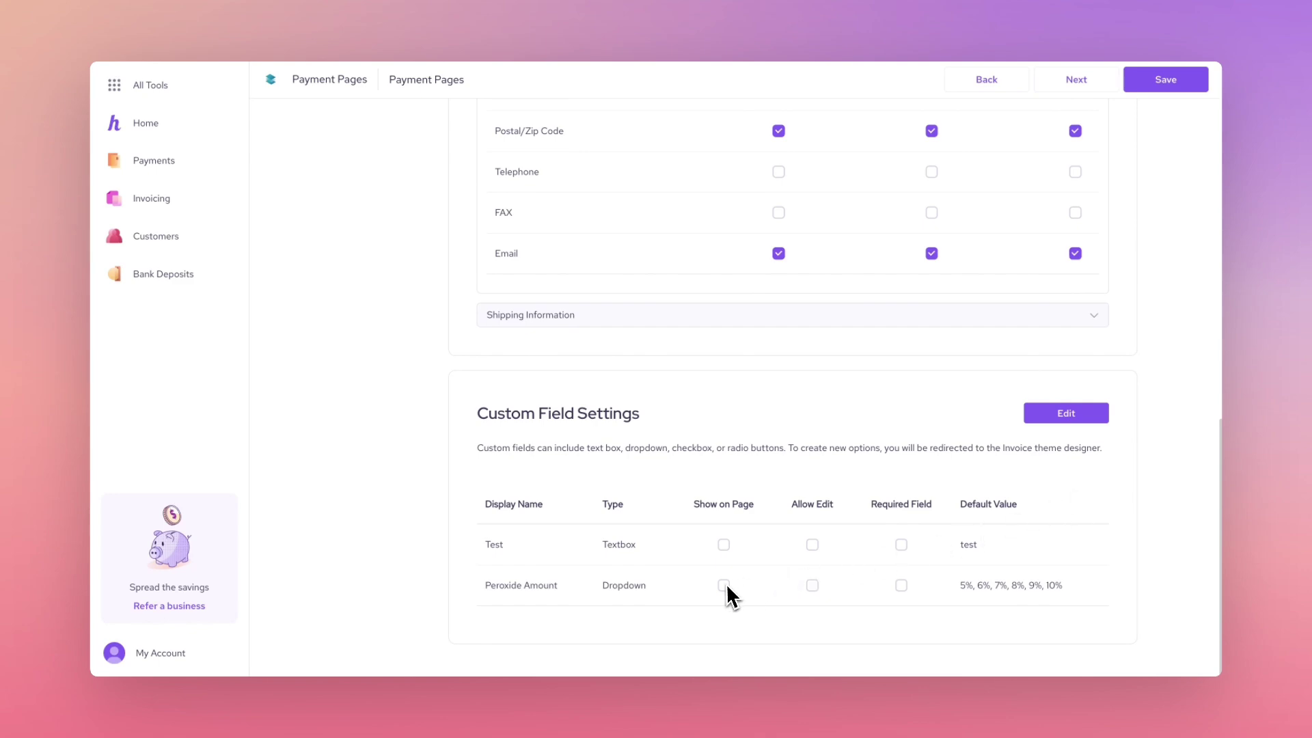
pyautogui.click(724, 585)
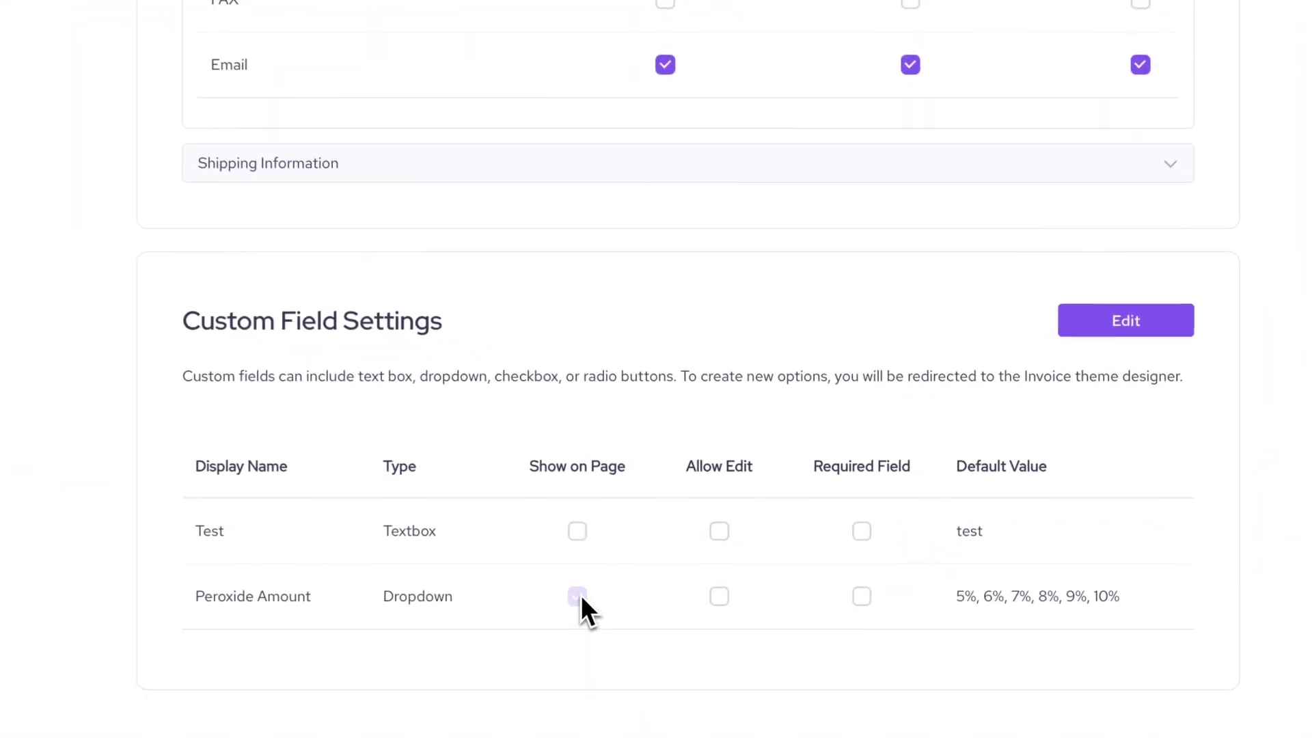
pyautogui.click(719, 596)
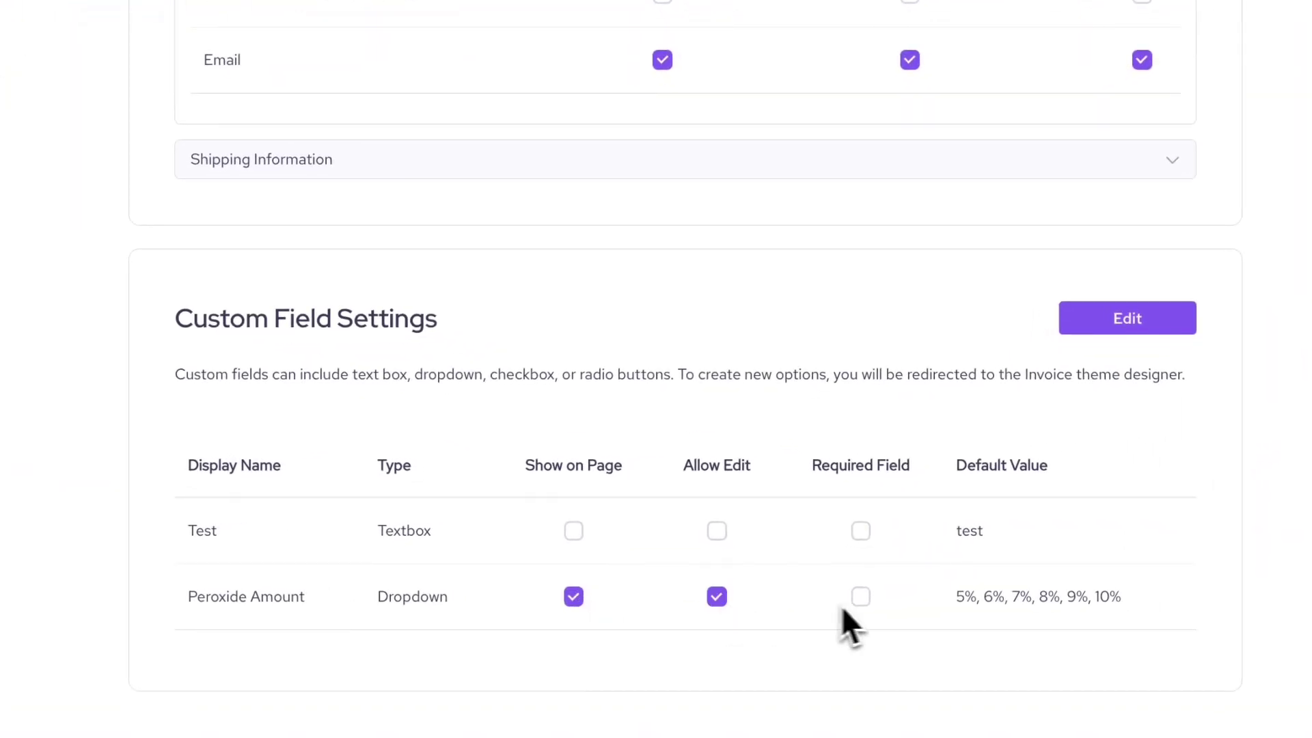
pyautogui.click(862, 595)
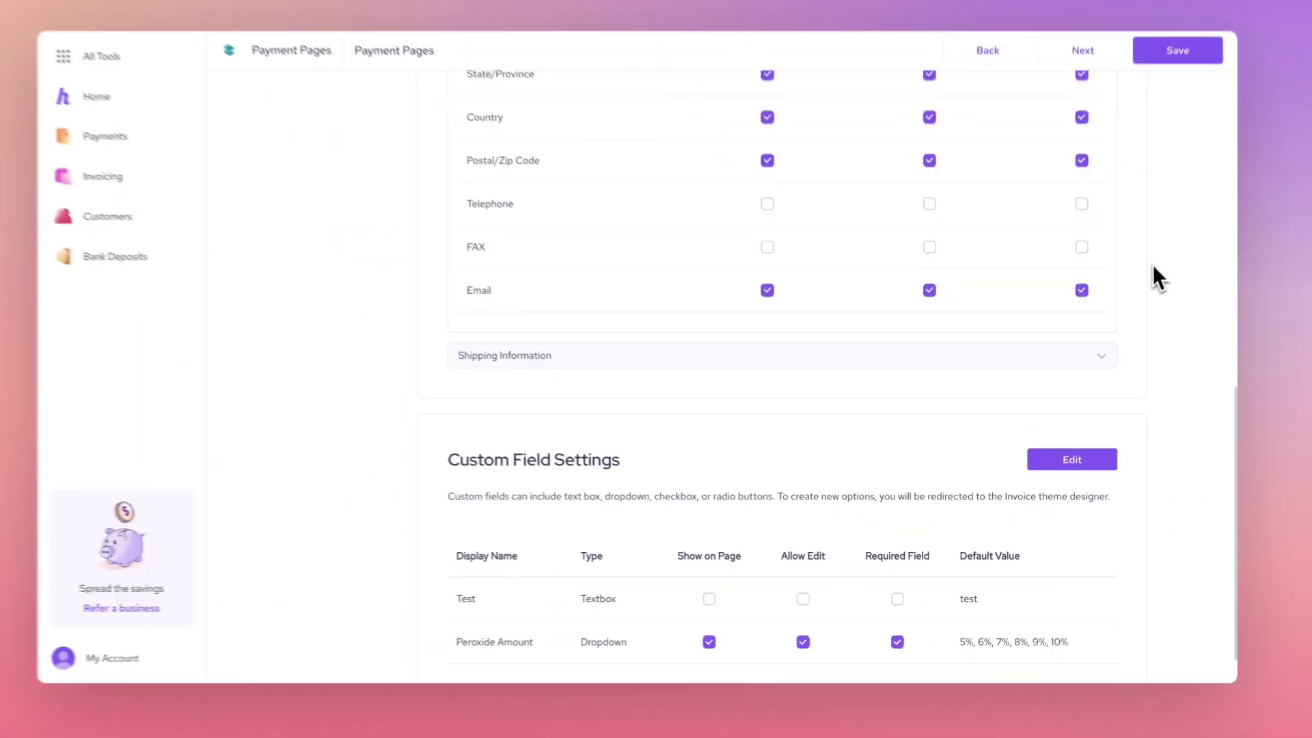
pyautogui.scroll(15, 1154, 267)
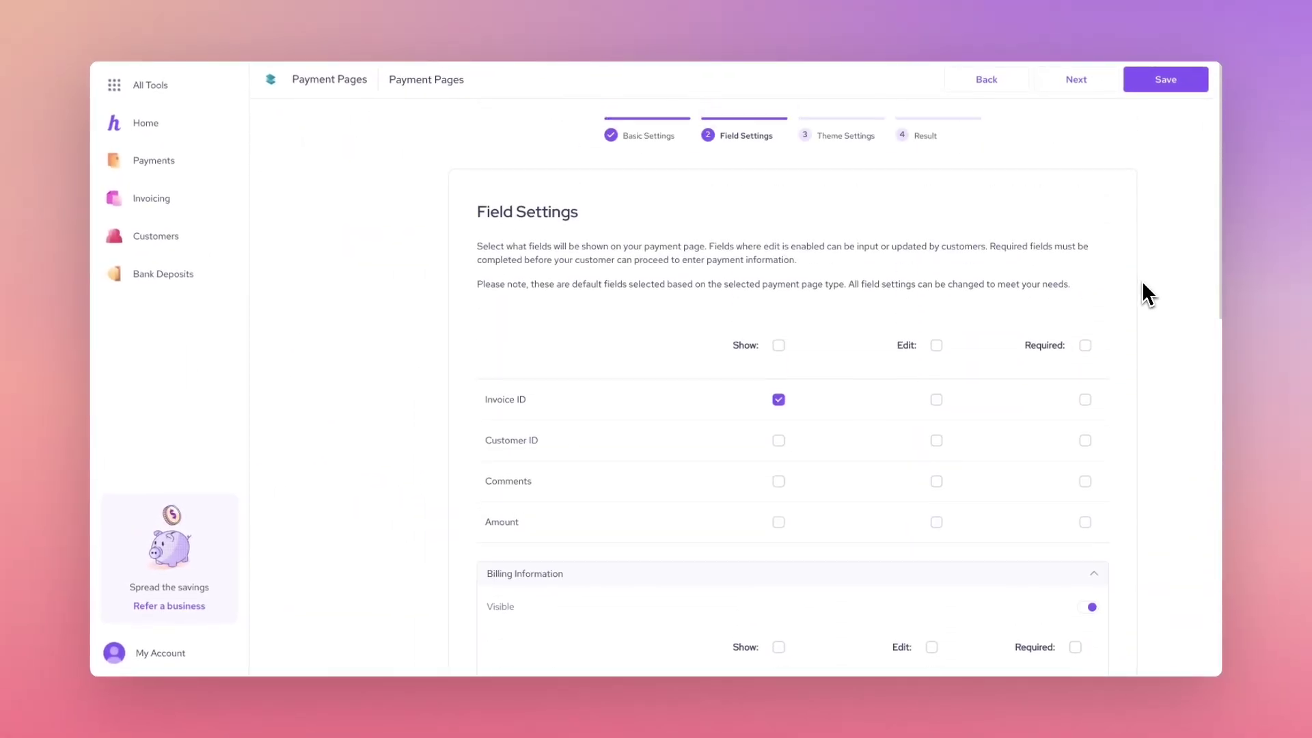
pyautogui.click(1088, 86)
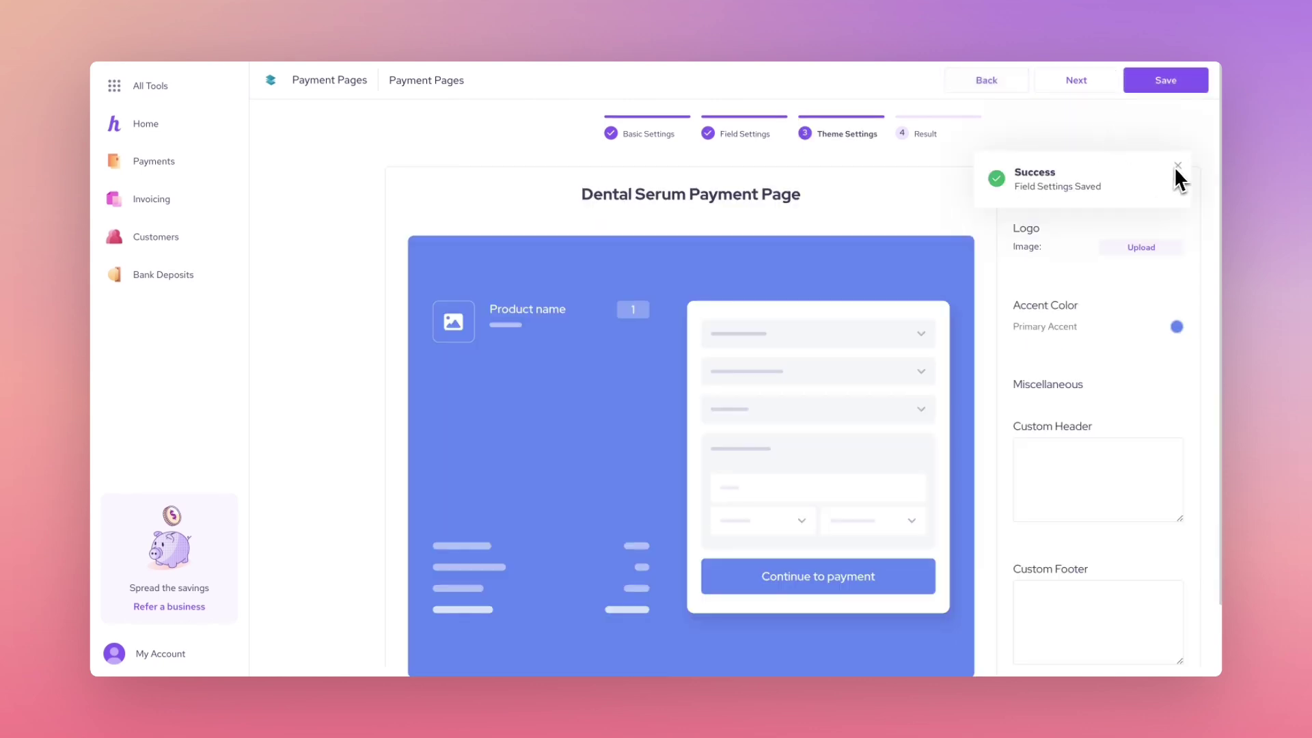
# Dismiss the notification and upload "Shimma Logo.png" as the payment page's logo.
pyautogui.click(1177, 167)
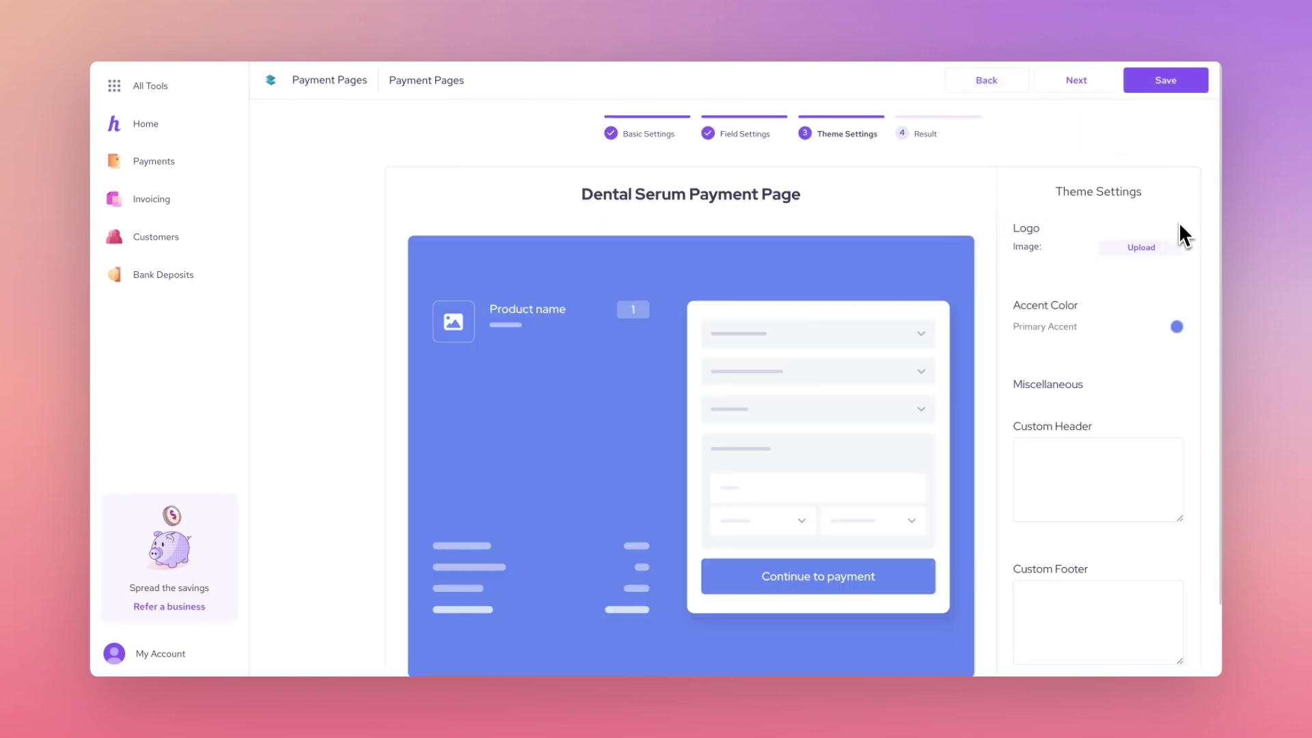
pyautogui.click(1164, 249)
pyautogui.click(582, 237)
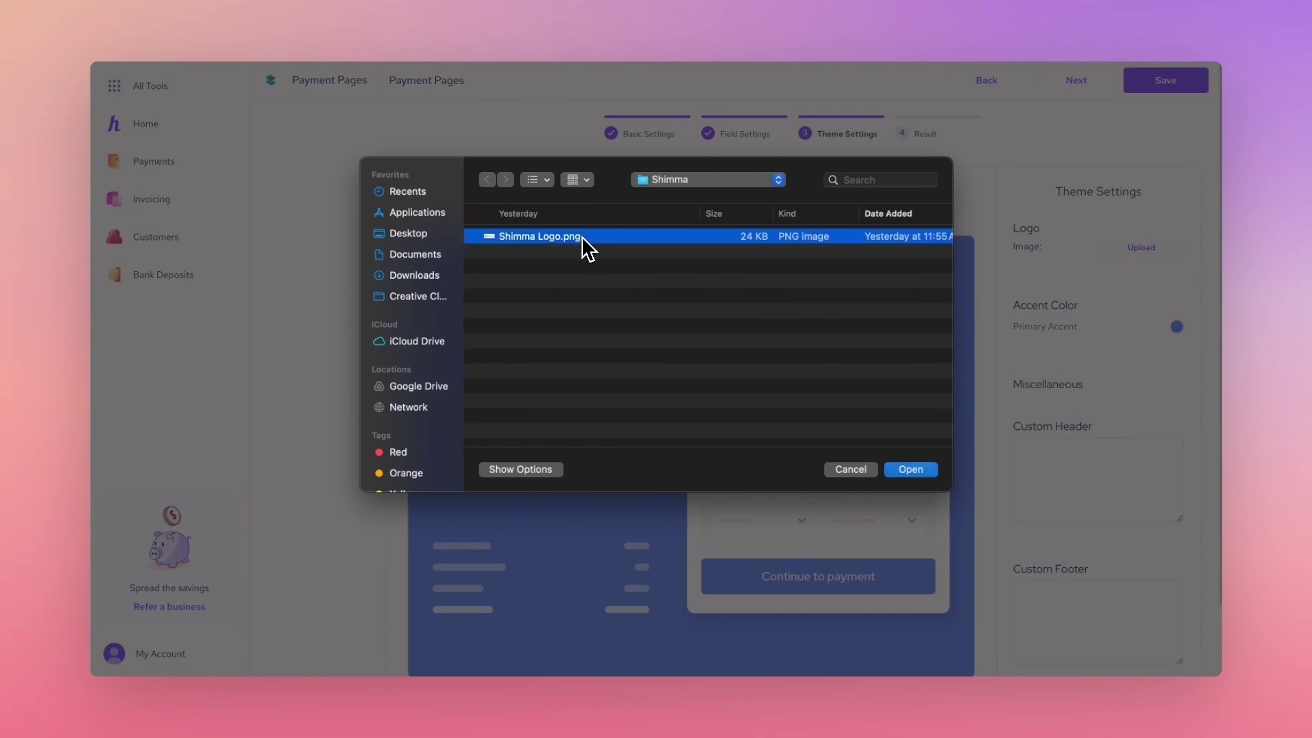
pyautogui.click(920, 469)
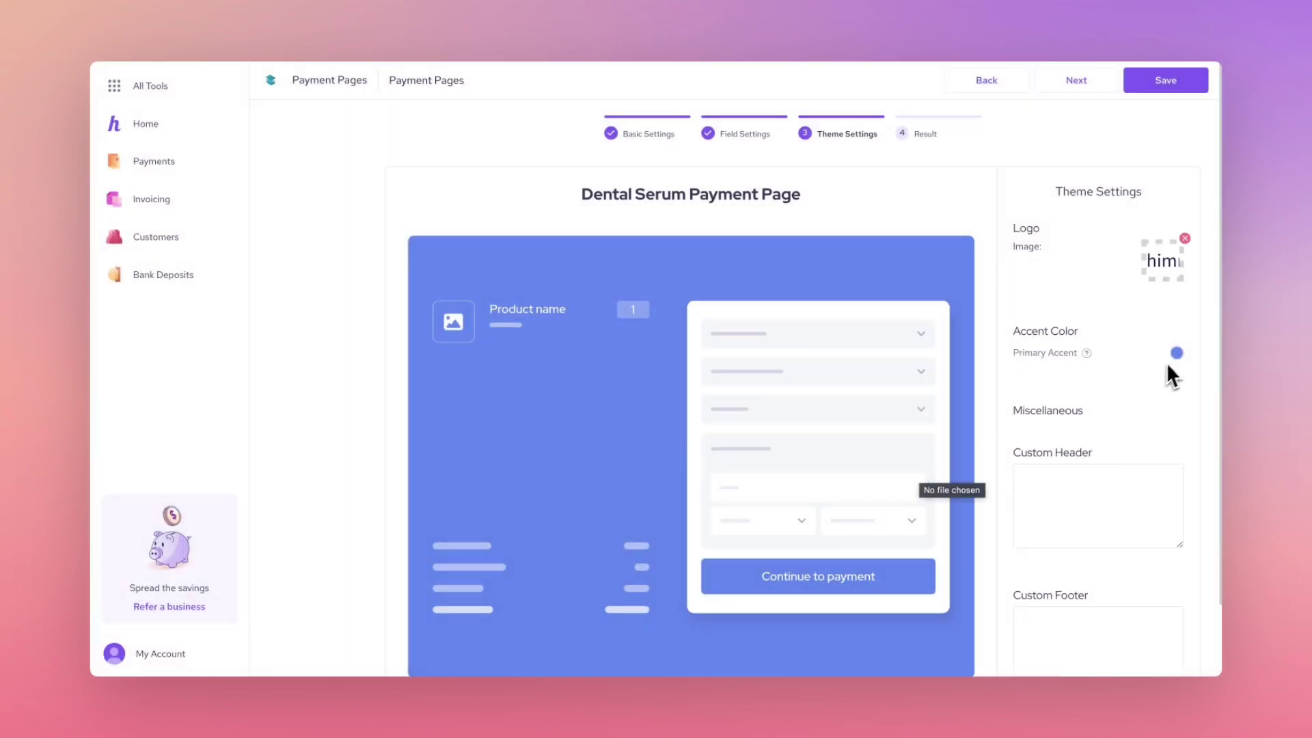
# Try orange, yellow and pink as the primary accent color and return it to blue.
pyautogui.click(1175, 353)
pyautogui.click(1066, 331)
pyautogui.click(1045, 332)
pyautogui.click(1116, 331)
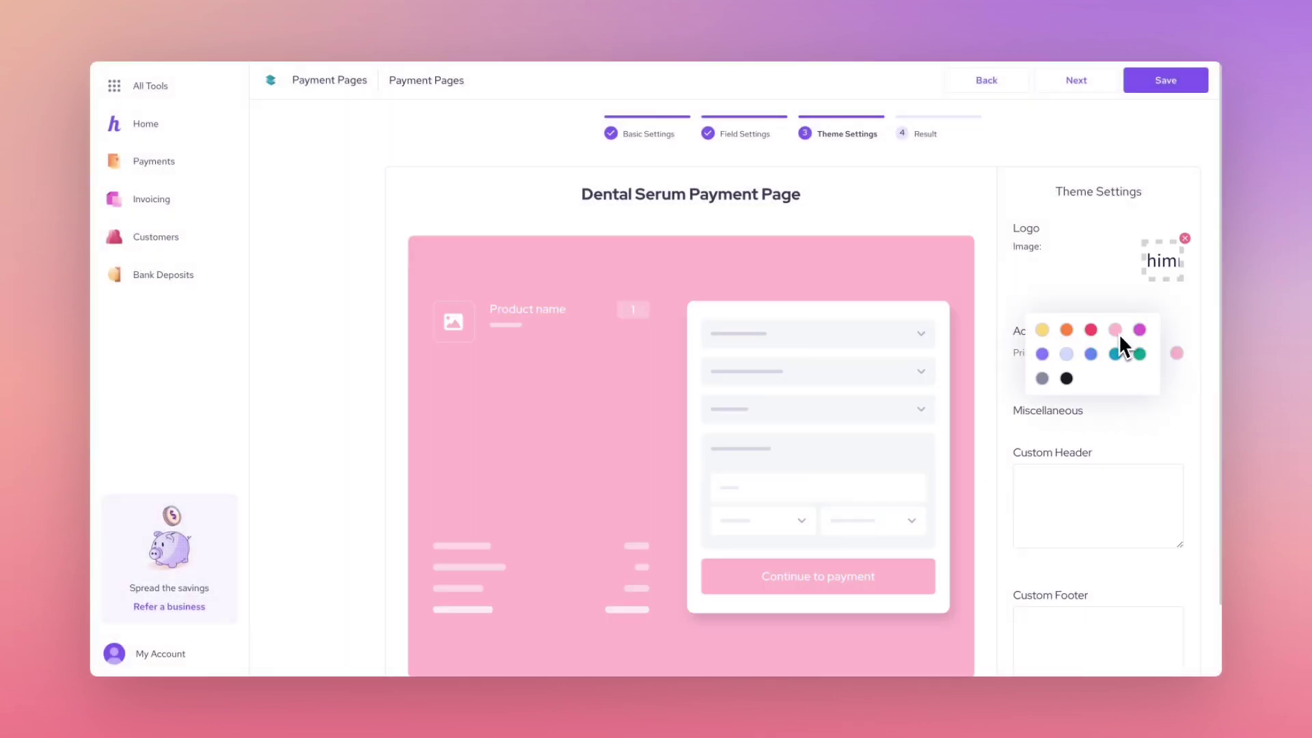
pyautogui.click(1092, 354)
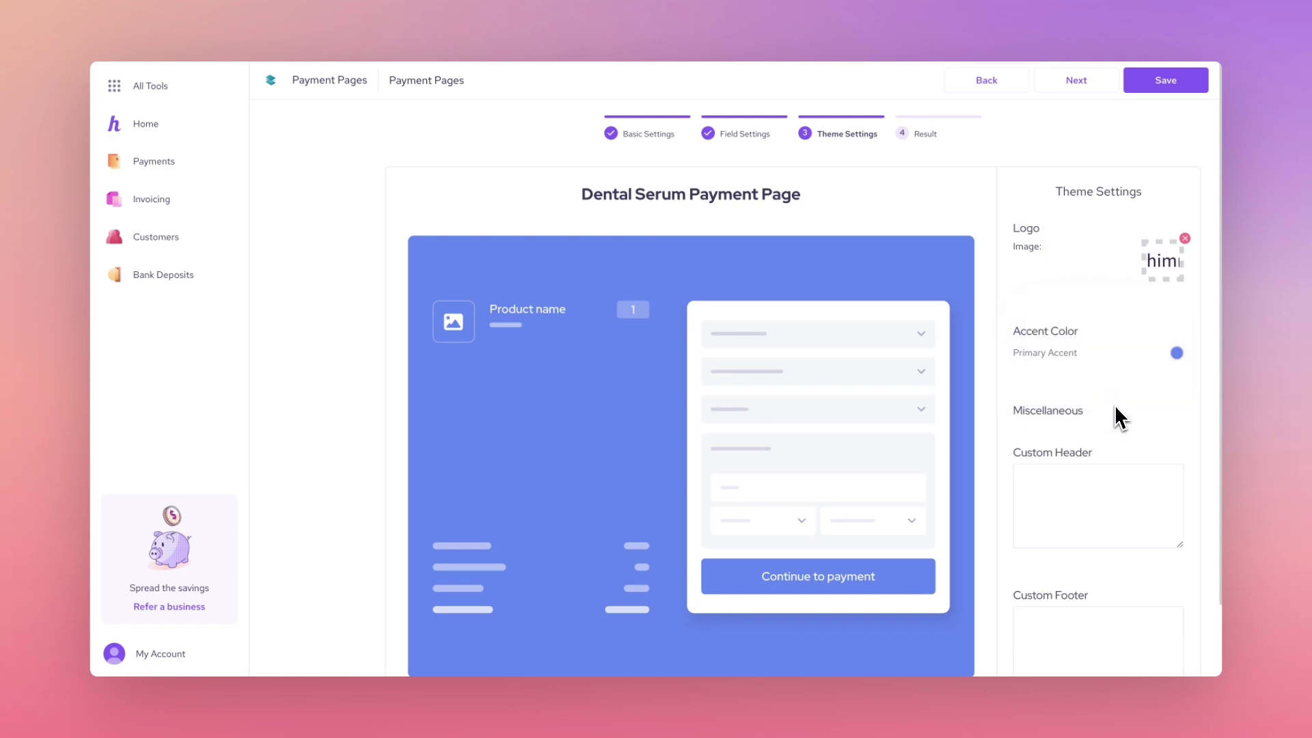
# Add the custom header "Thank you for your purchase!" and proceed to the payment page's result.
pyautogui.click(1073, 484)
pyautogui.write('Thank you for your purchase!')
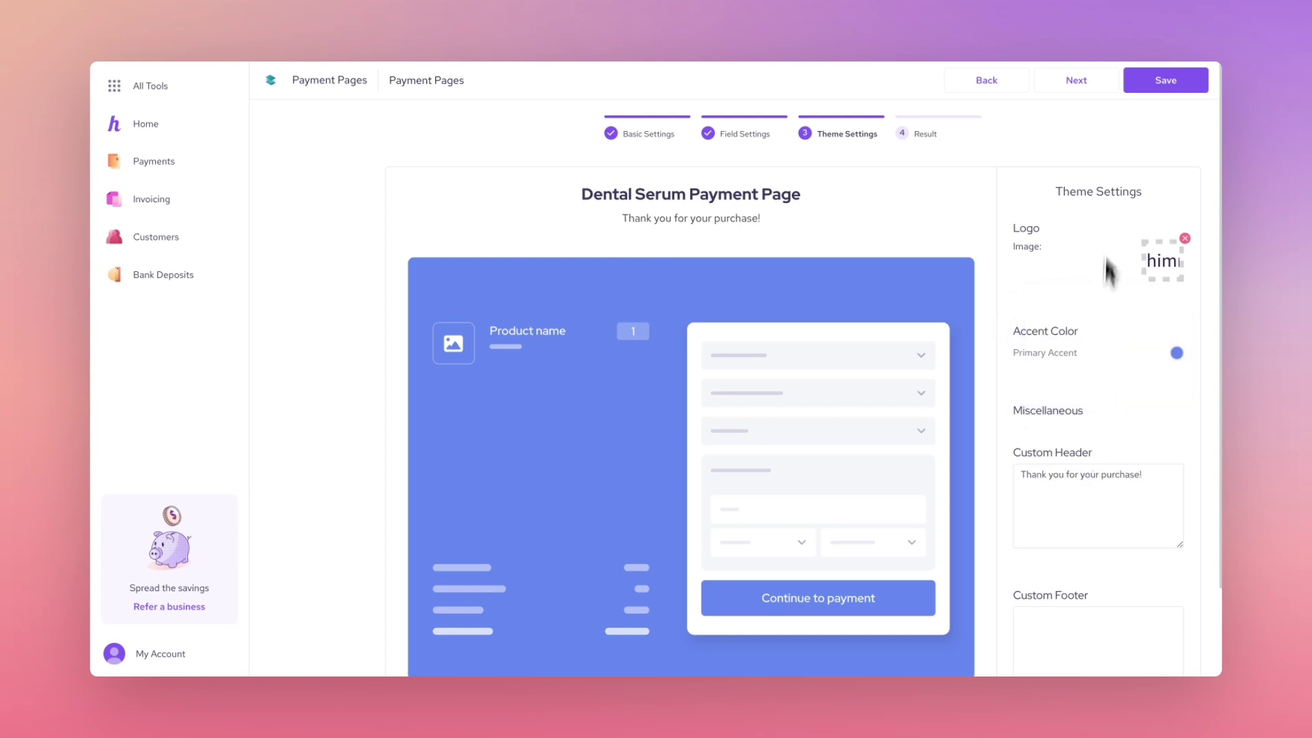
pyautogui.click(1098, 92)
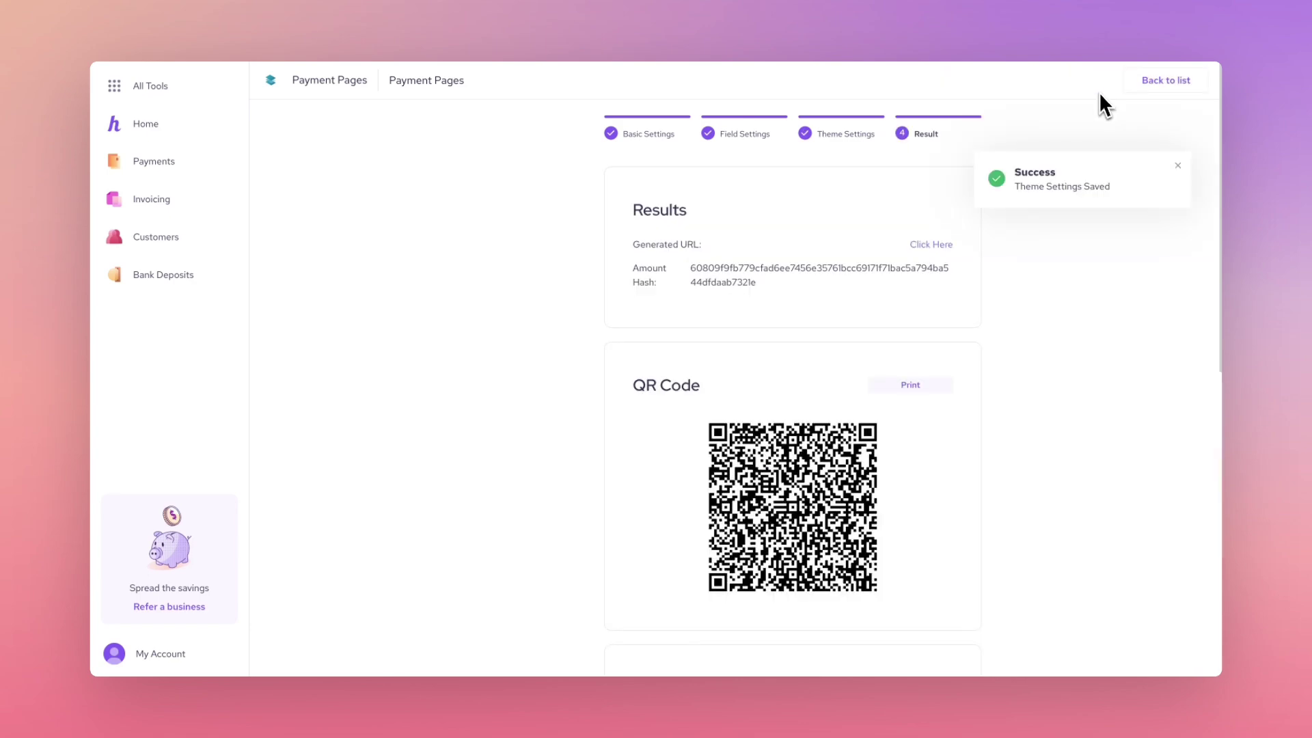
# Dismiss the notification, open the payment page from its generated URL, and review its items and billing fields.
pyautogui.click(1176, 165)
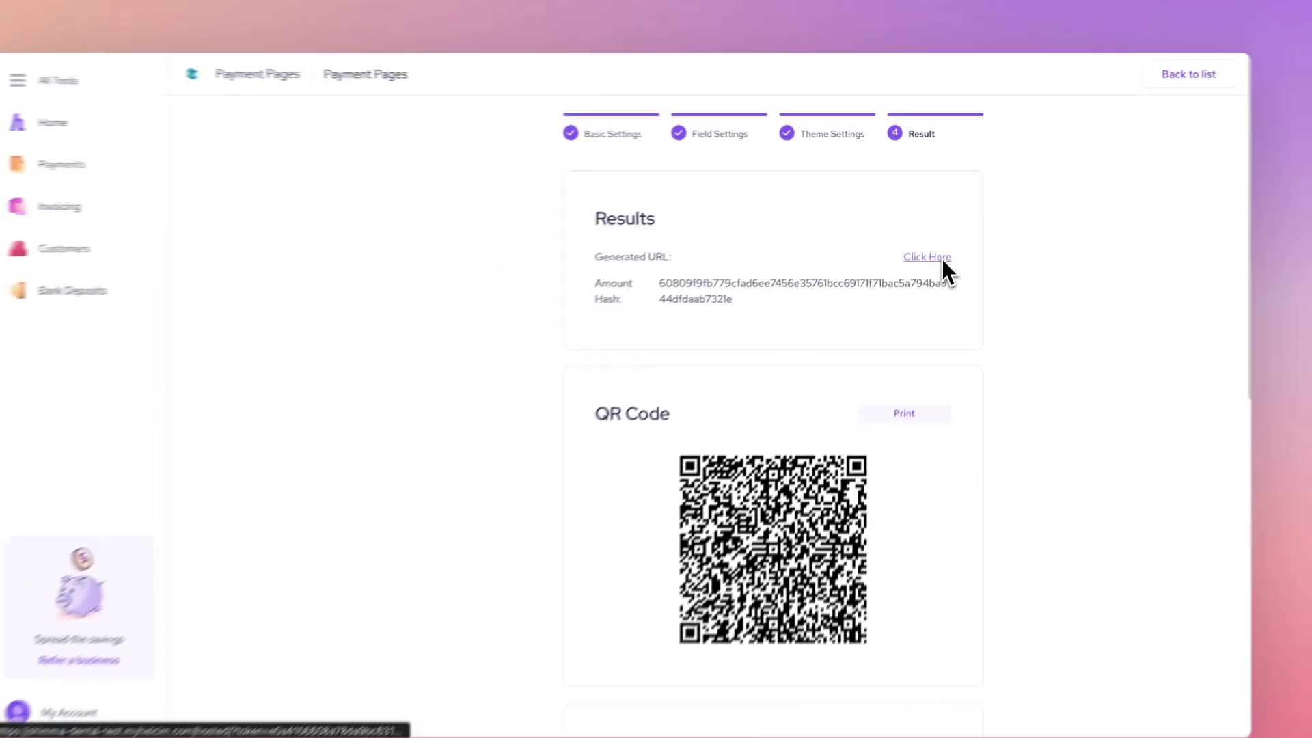
pyautogui.click(942, 260)
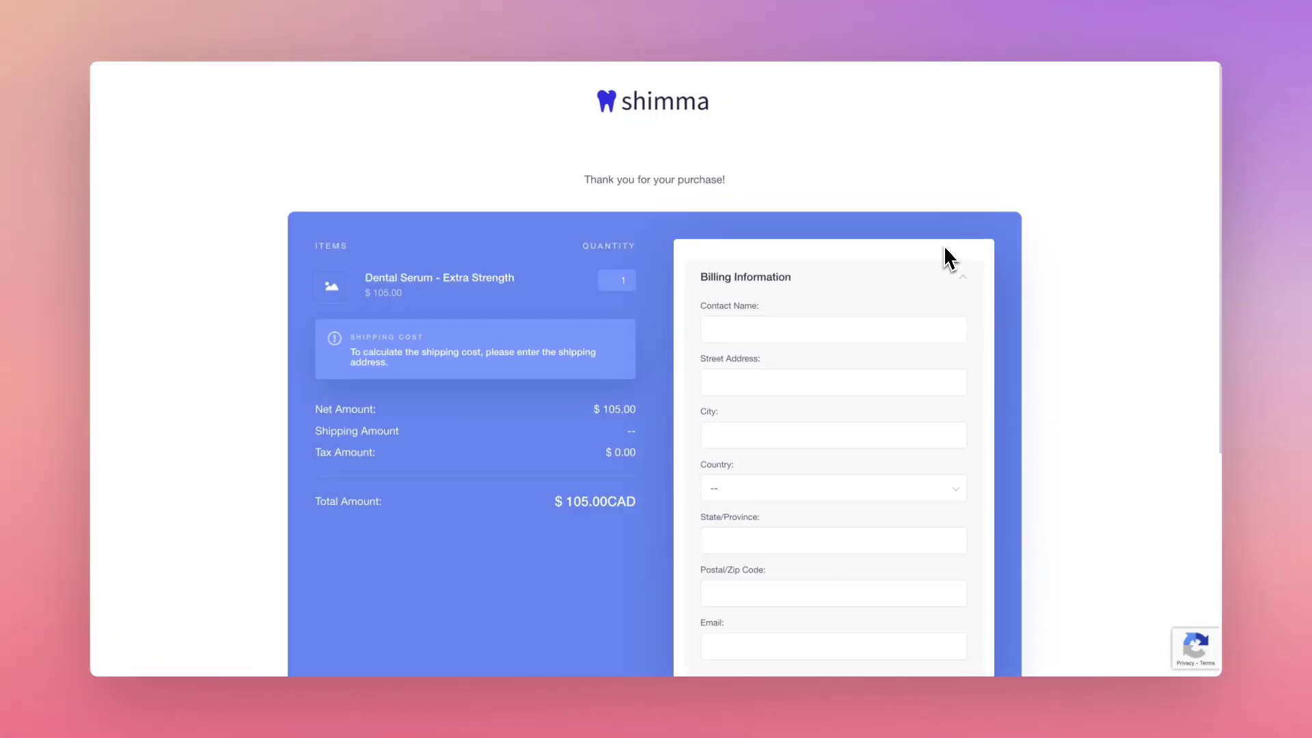
pyautogui.scroll(-4, 945, 247)
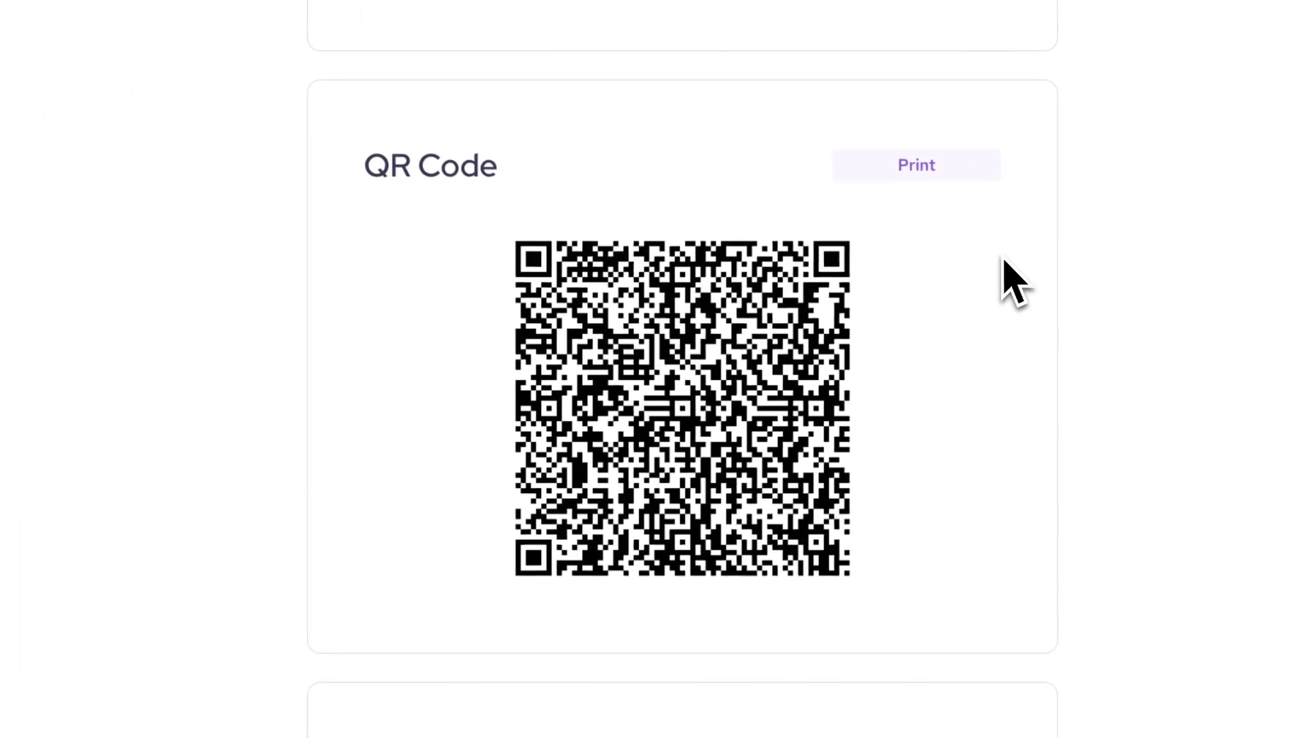
# Copy the payment page's plain URL from the results to the clipboard.
pyautogui.scroll(-5, 1003, 259)
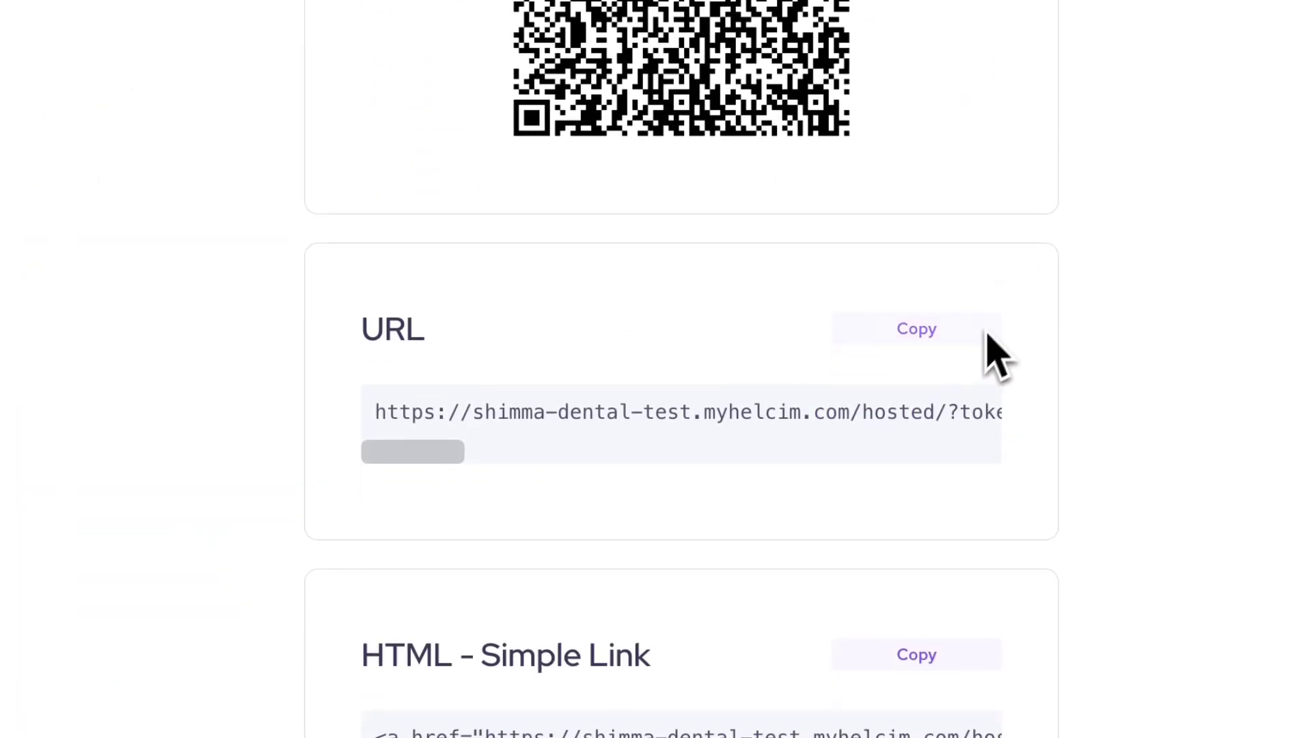
pyautogui.click(983, 338)
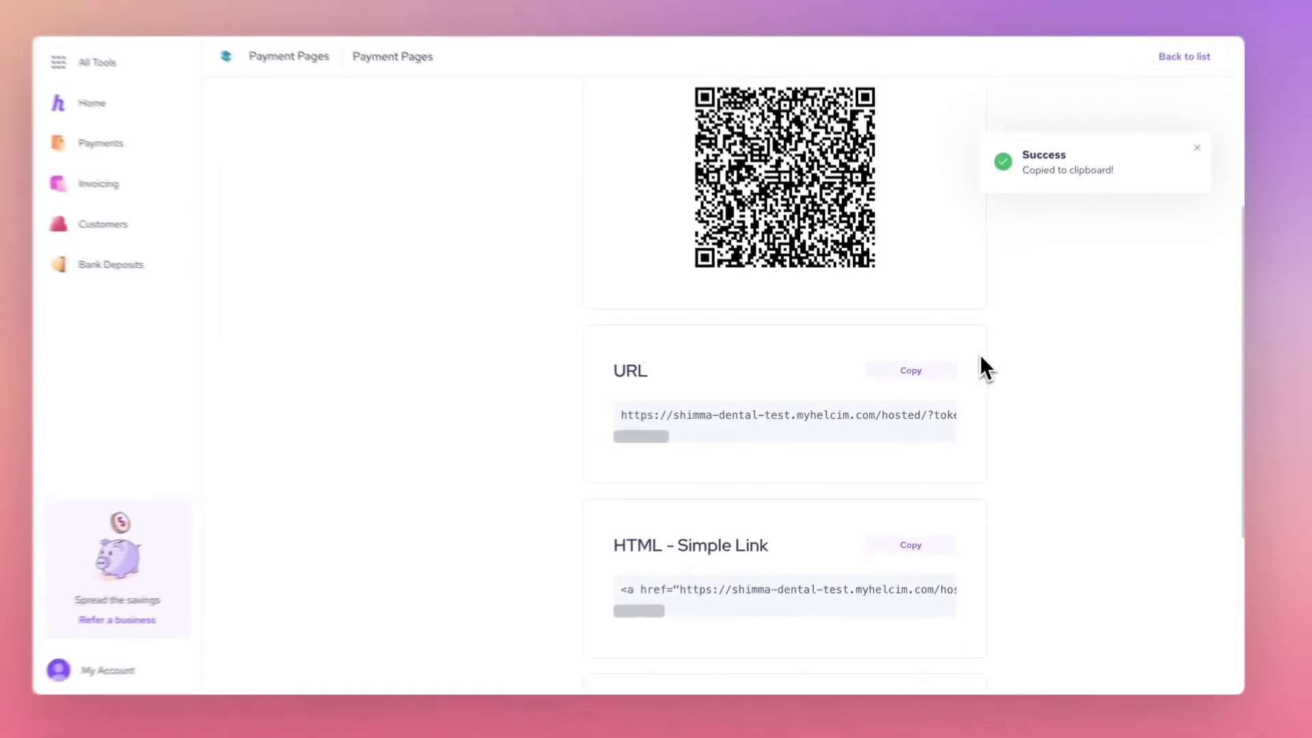
pyautogui.scroll(5, 982, 350)
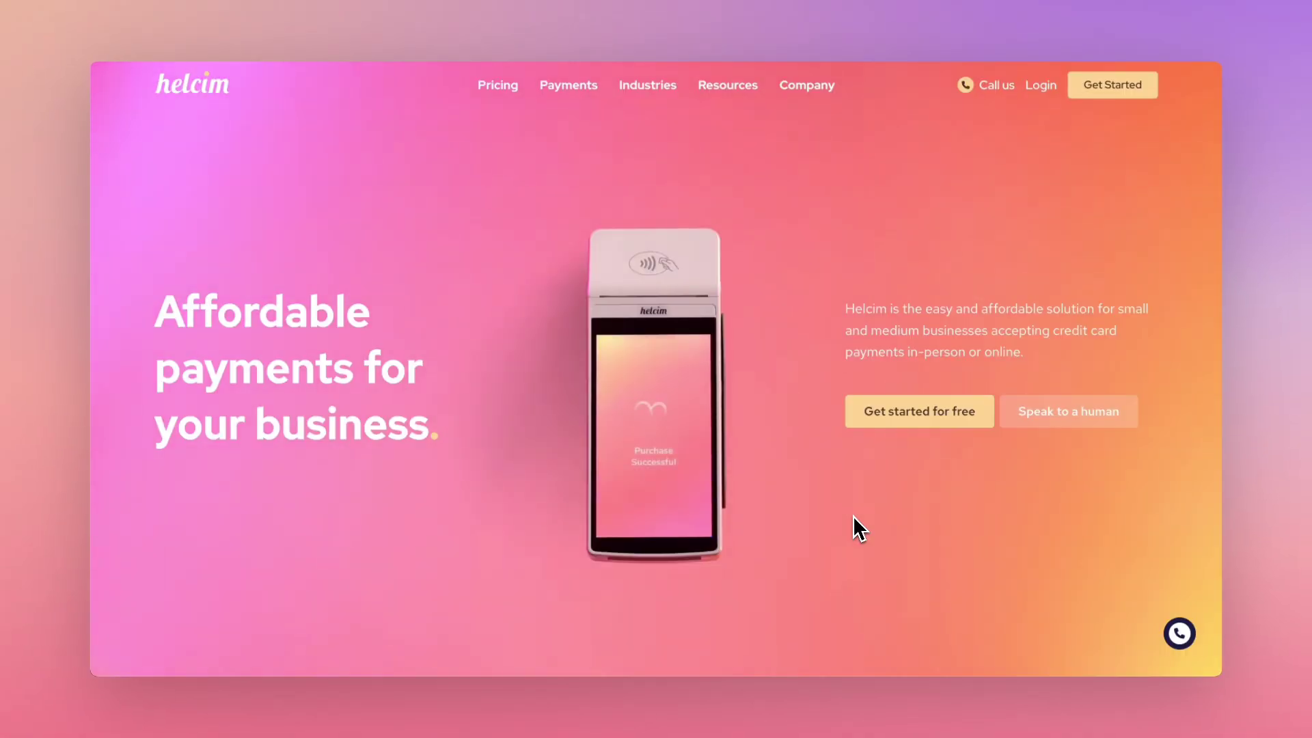
pyautogui.scroll(-3, 854, 516)
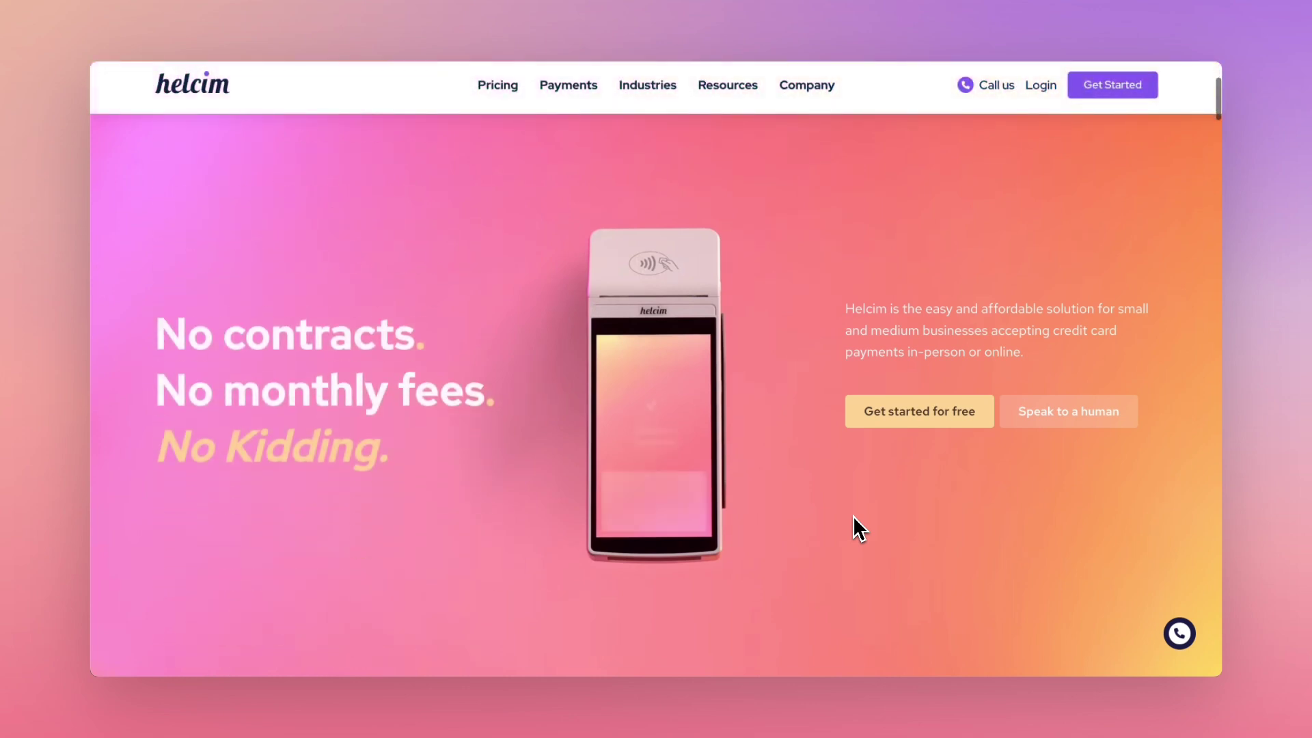